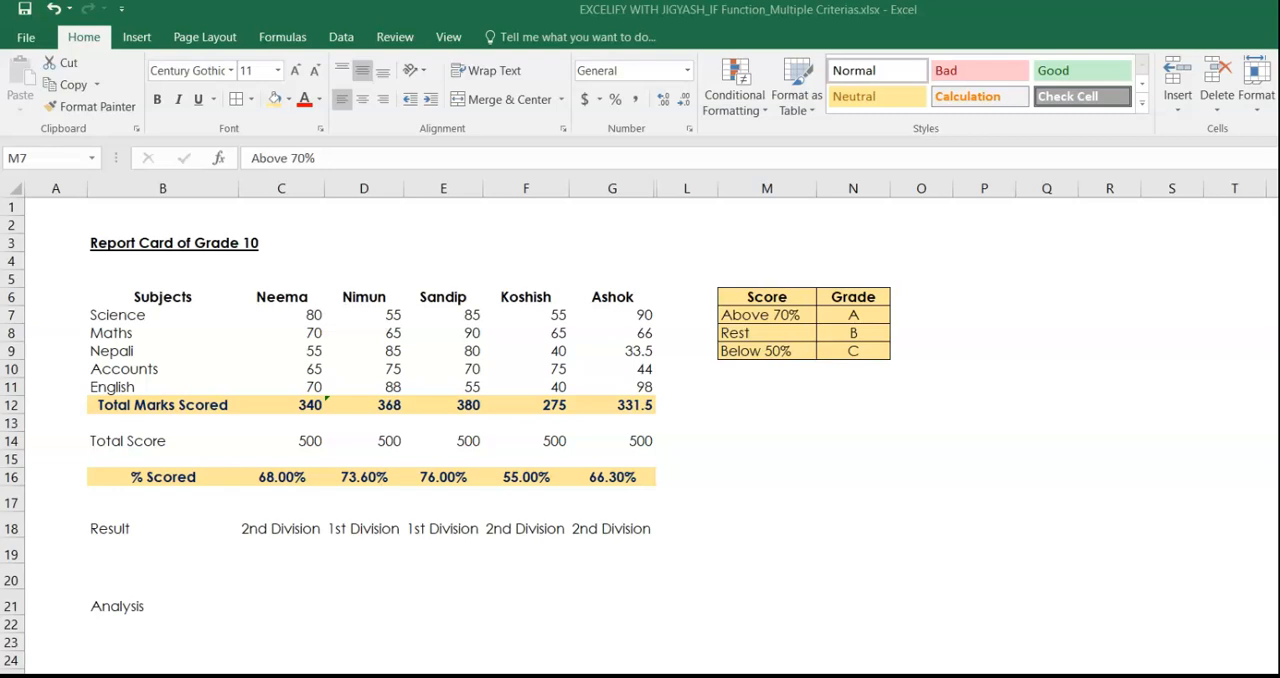
Review the Score and Grade criteria table in M6:N9, examining the score condition for each grade.
click(301, 601)
key(Left)
key(Right)
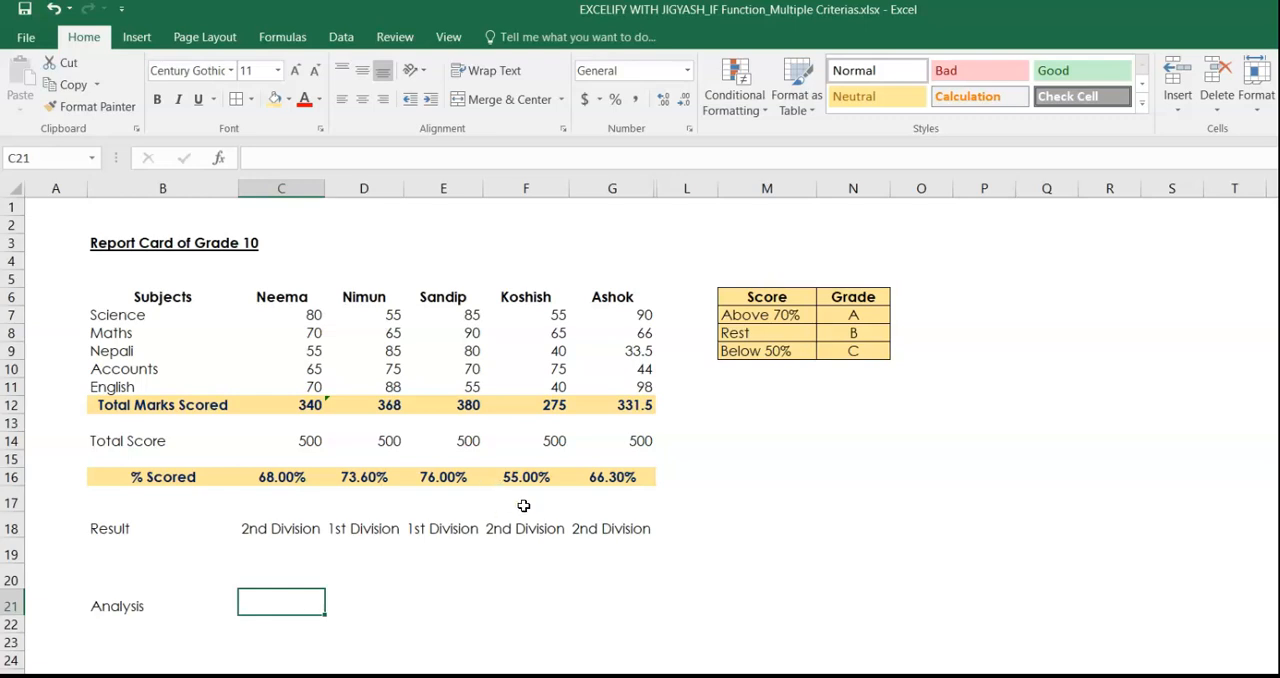
drag(774, 297, 849, 352)
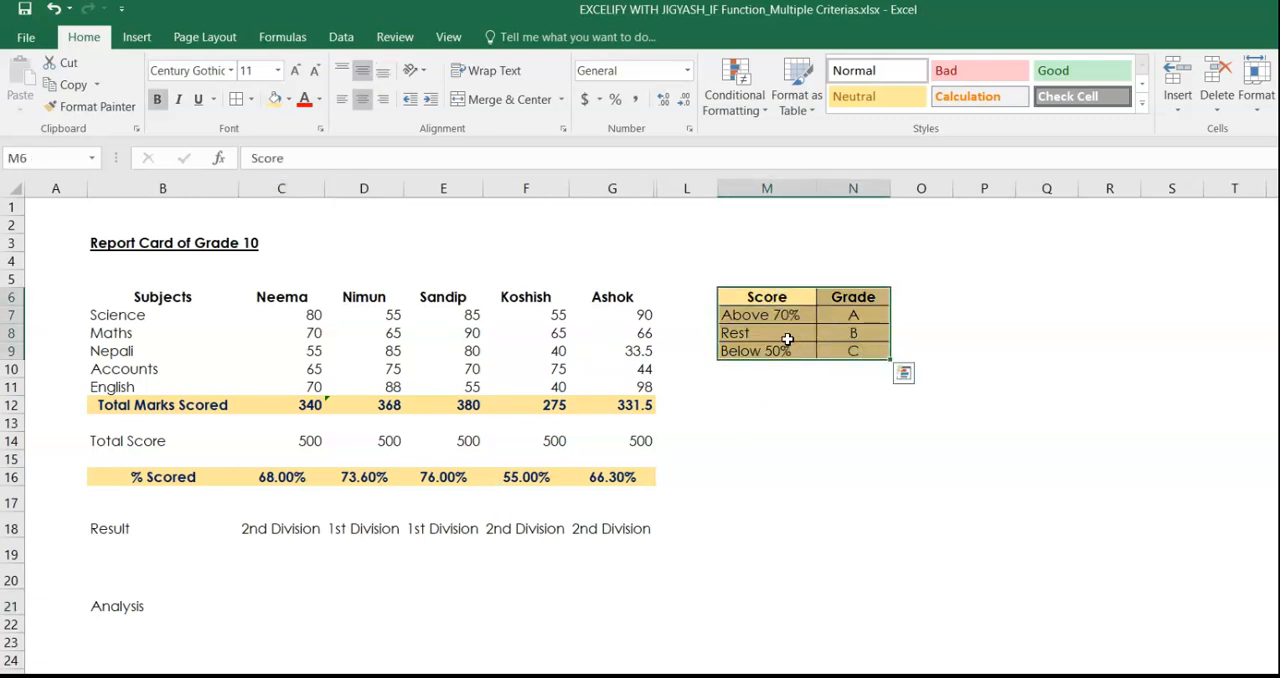
click(767, 315)
drag(767, 315, 870, 316)
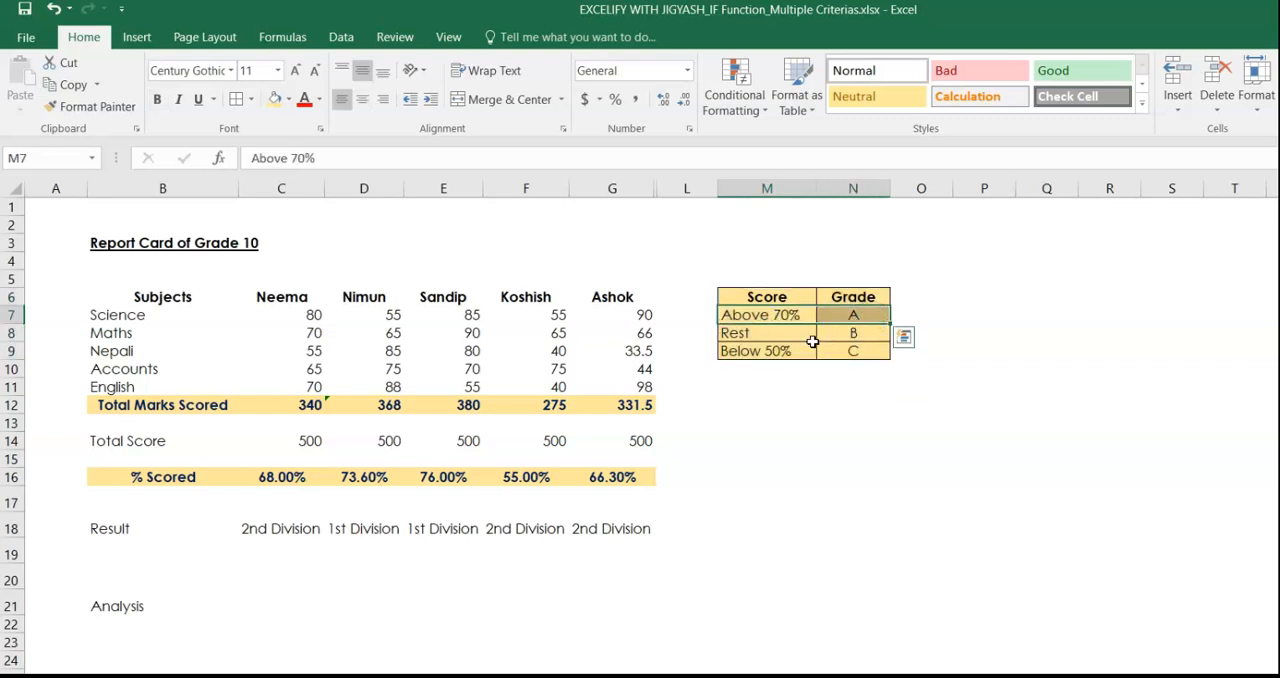
click(775, 352)
mouse_move(770, 348)
mouse_down()
mouse_move(837, 349)
mouse_move(812, 332)
mouse_move(860, 333)
mouse_up()
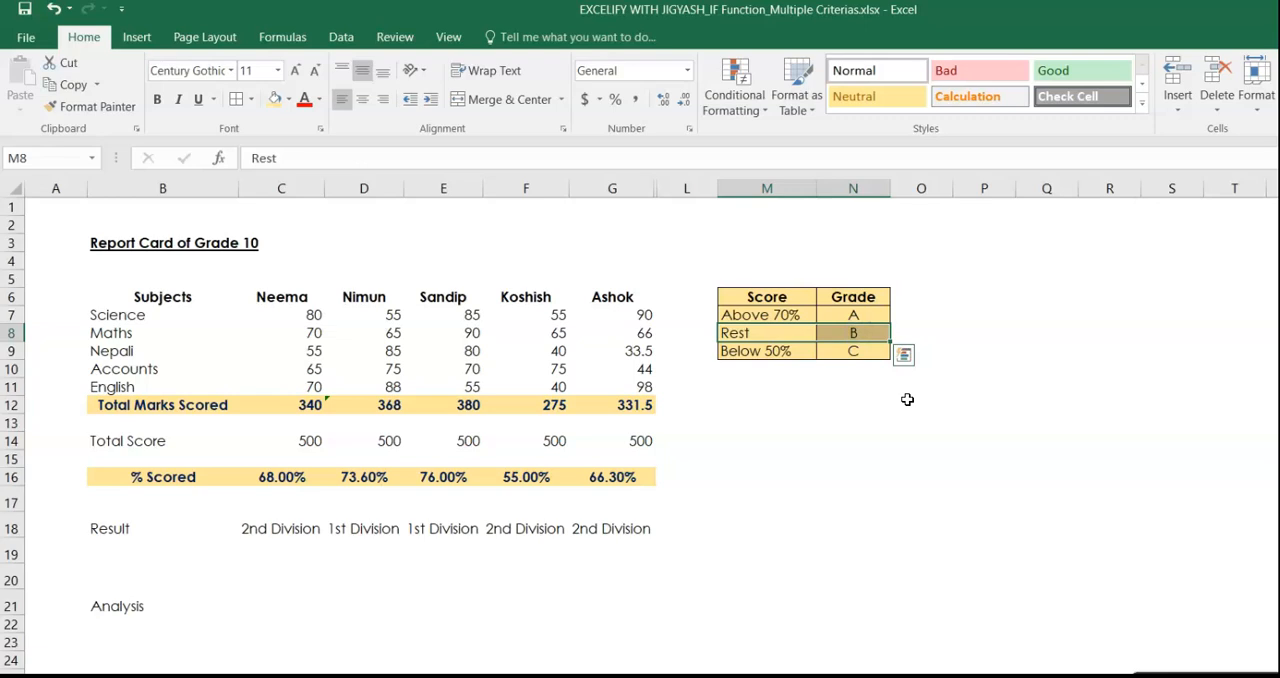
Replace the Analysis row label in B21 with "Grade".
click(139, 605)
text(Grade)
key(Return)
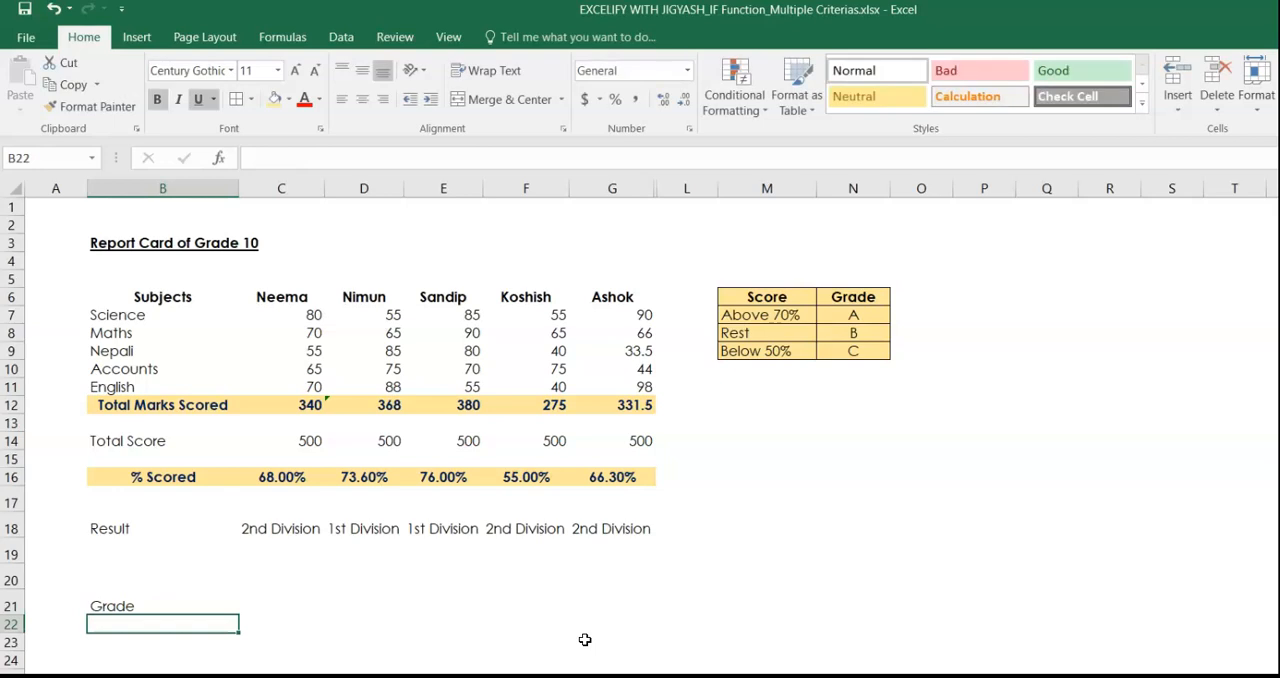
Begin an IF formula in C21 that tests C16>70% and returns "A" when true.
key(Up)
key(Right)
text(=if)
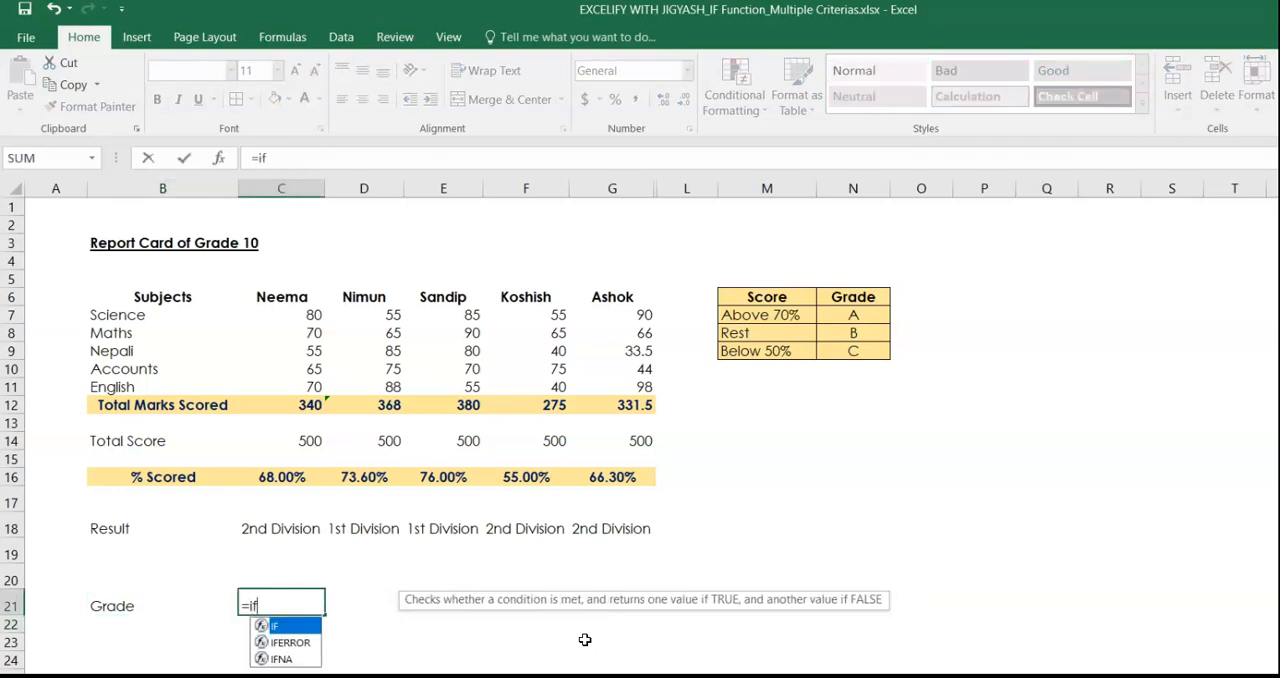
key(Tab)
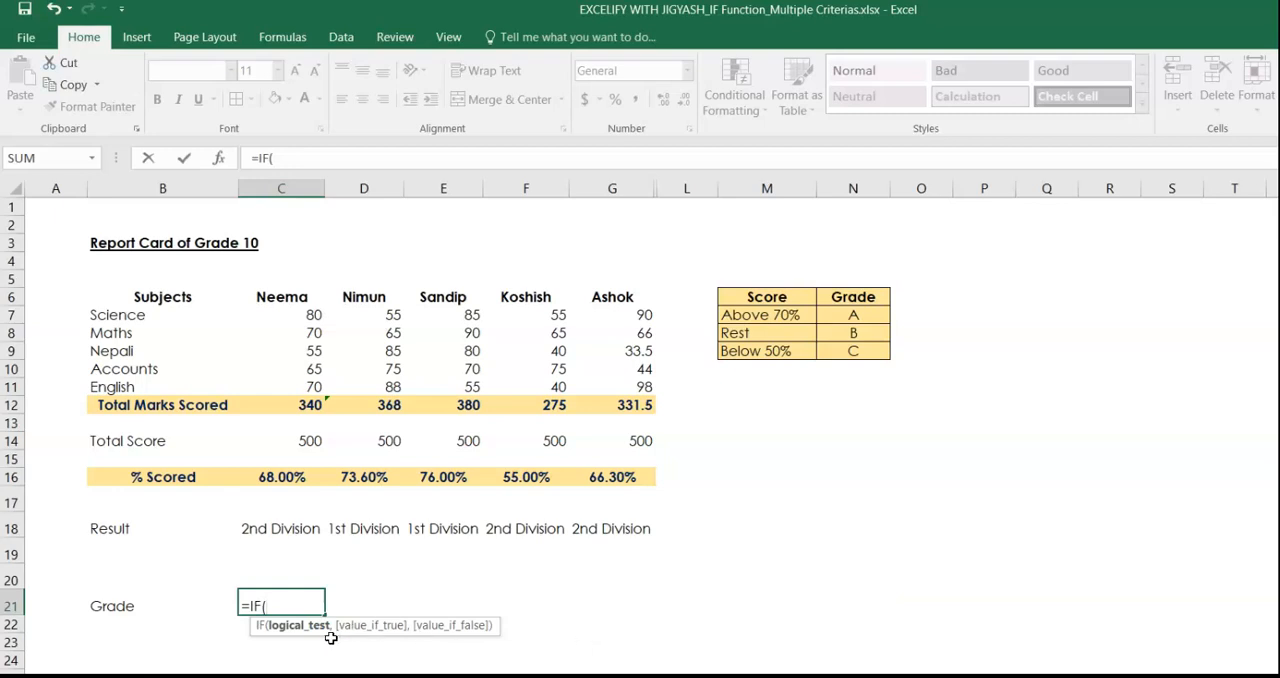
click(295, 479)
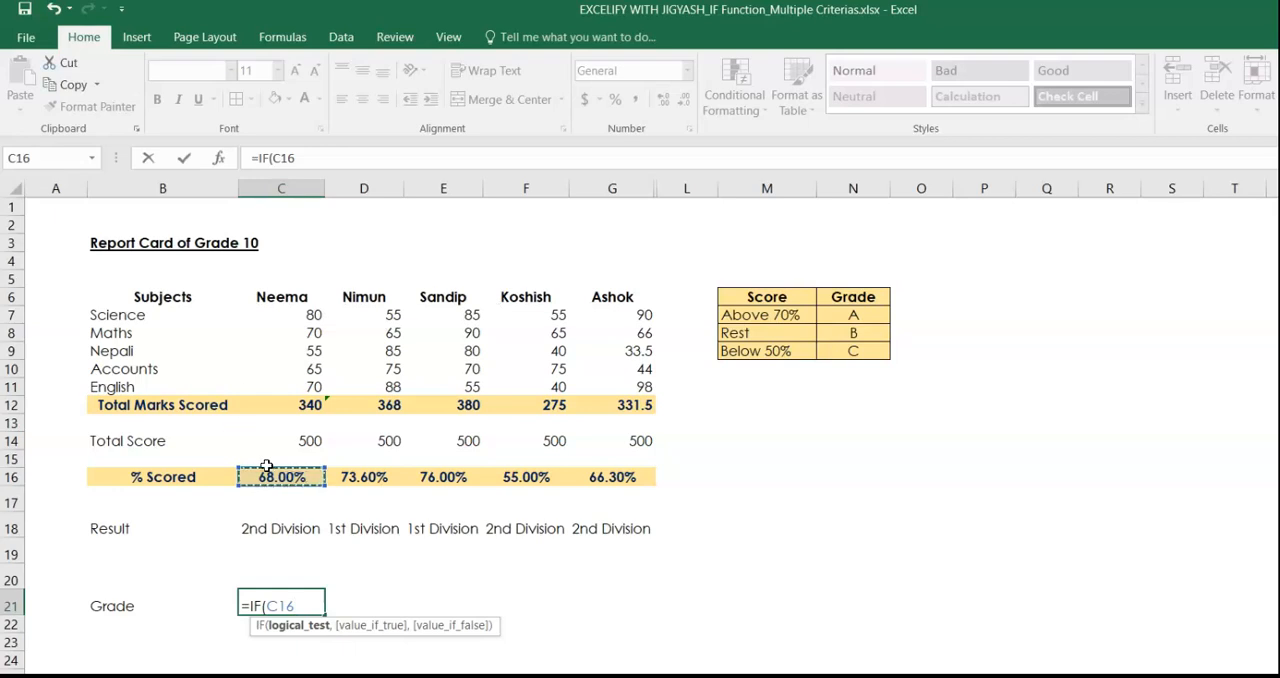
text(>70%,)
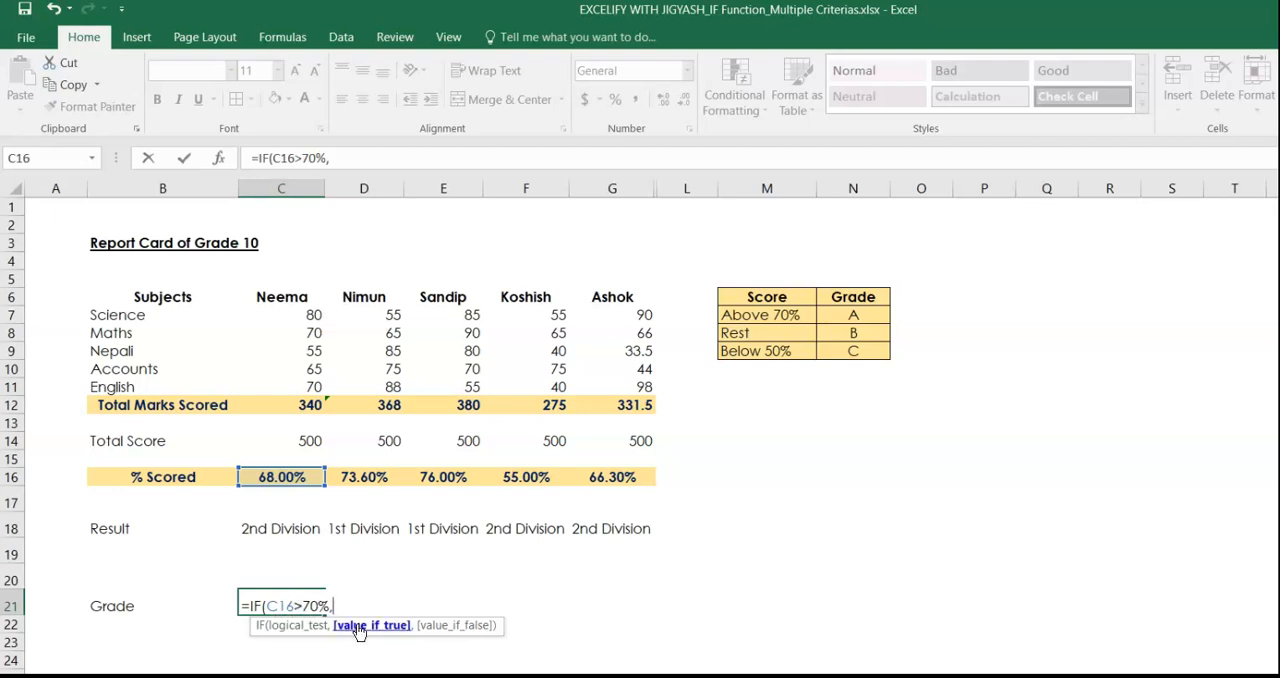
text("A")
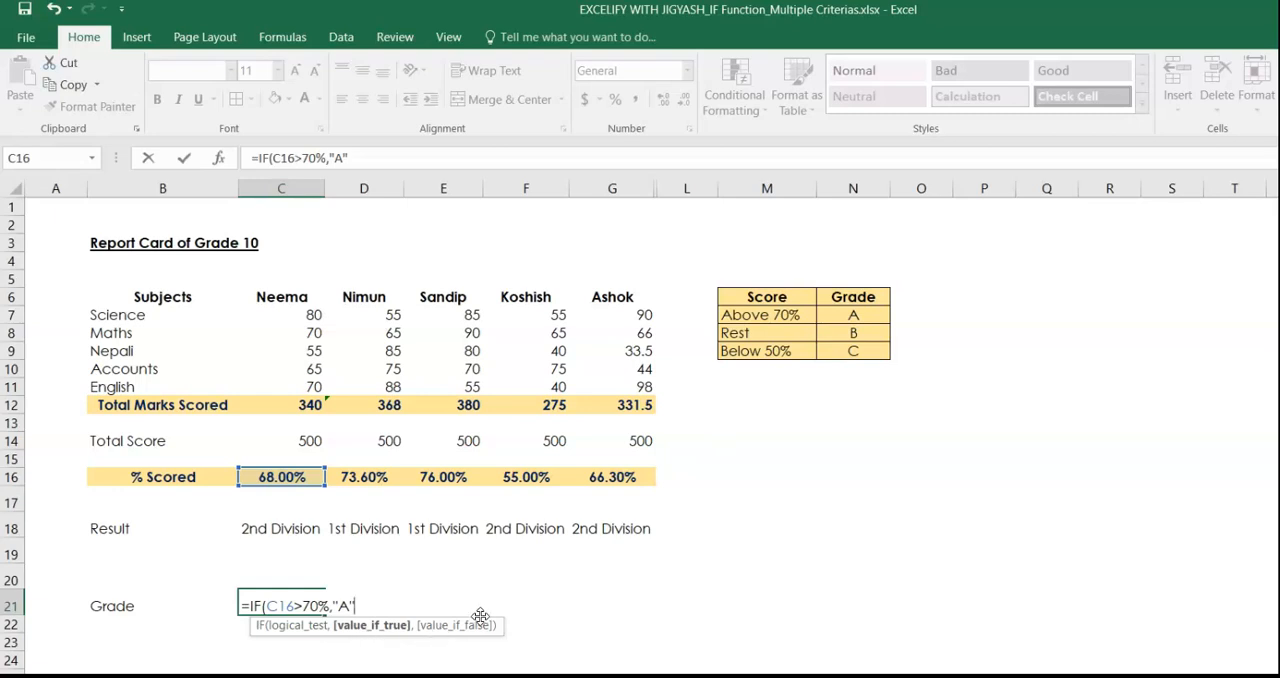
text(,)
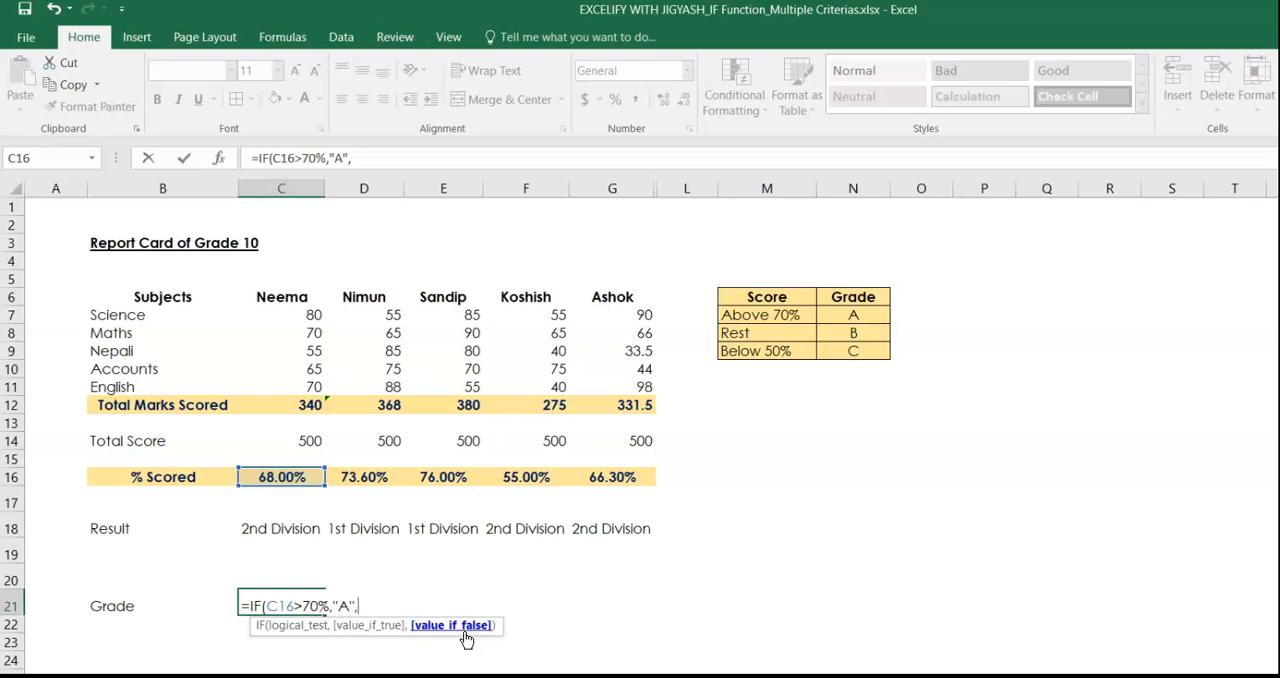
Nest a second IF as the false value, testing C16<50% and returning "C" when true.
text(if)
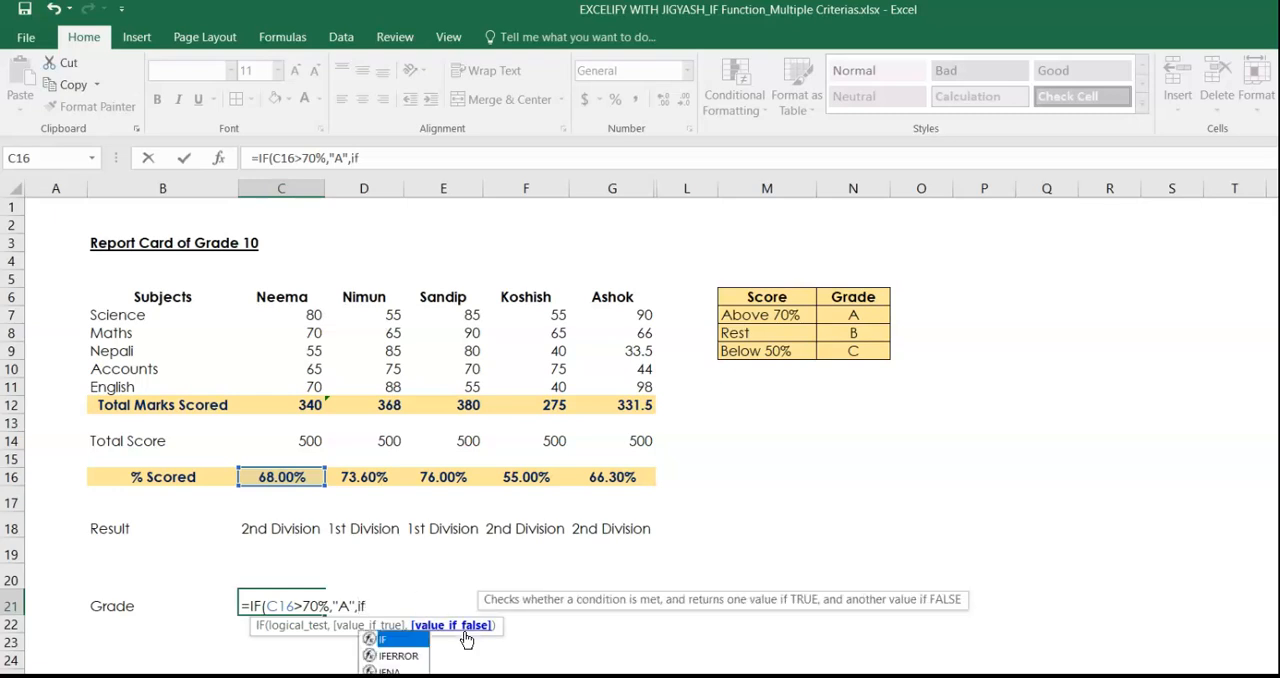
key(Tab)
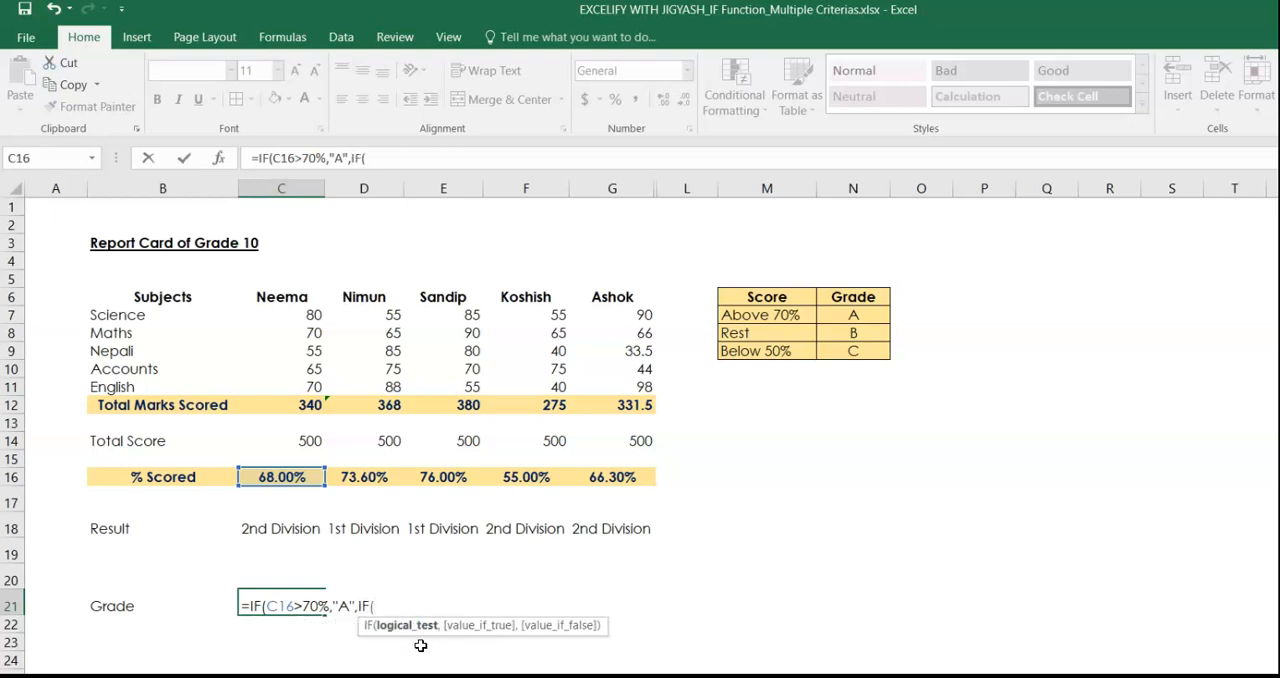
click(293, 477)
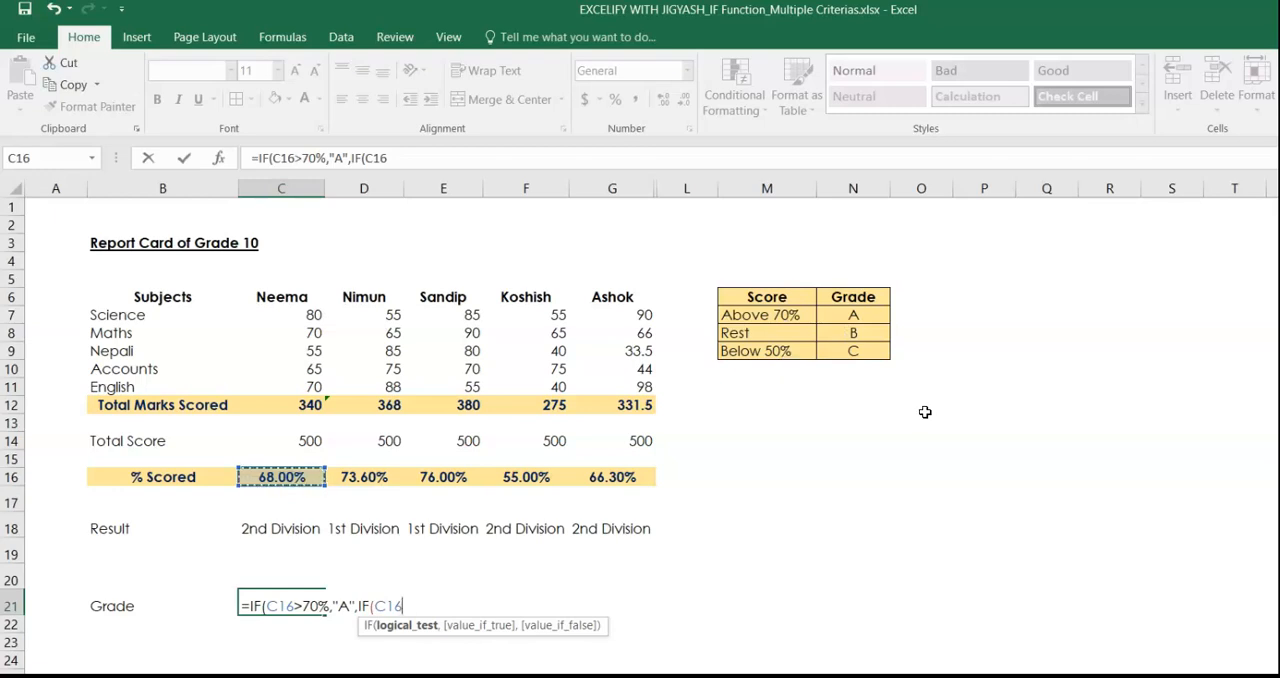
text(<50%)
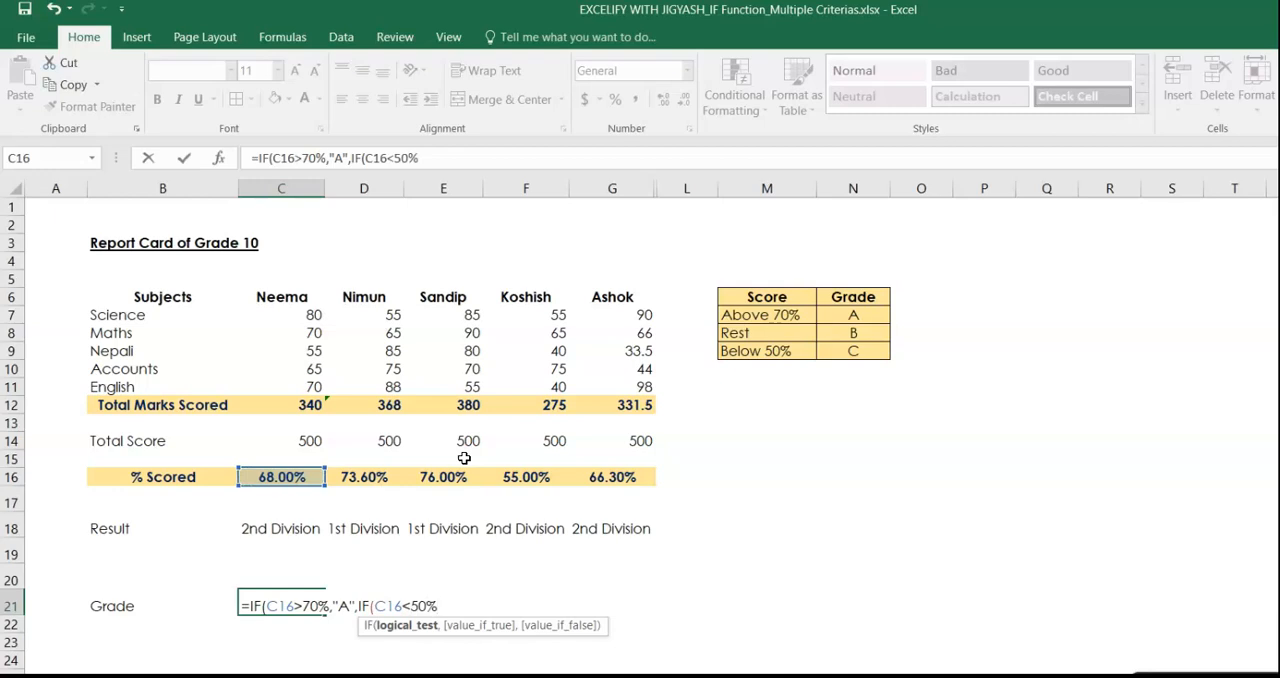
text(,)
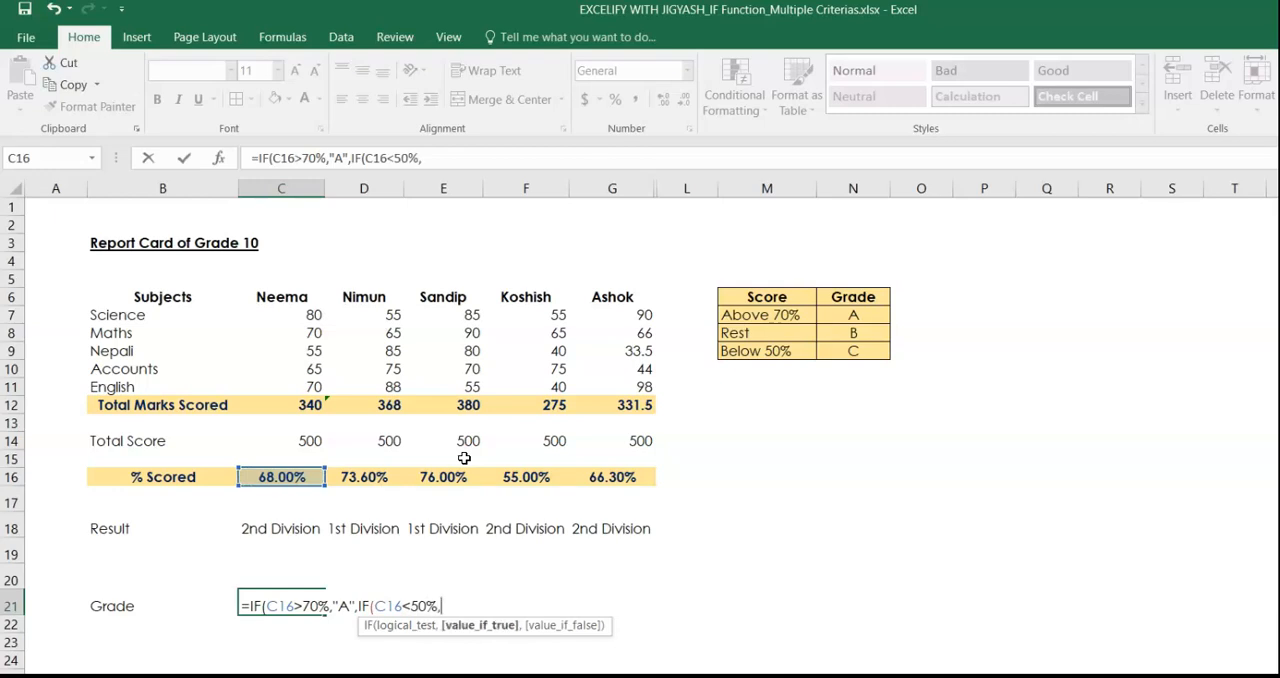
text("C",)
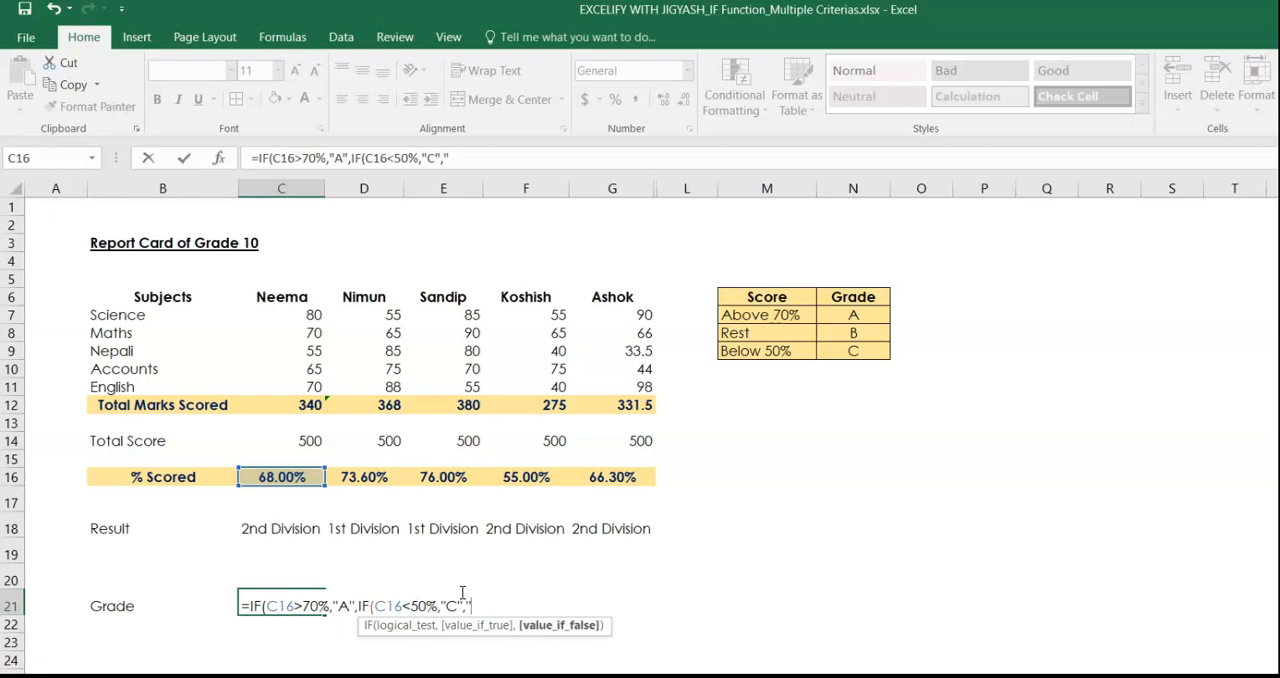
Set "B" as the nested IF's false value, close both functions and enter the formula in C21.
text(B"))
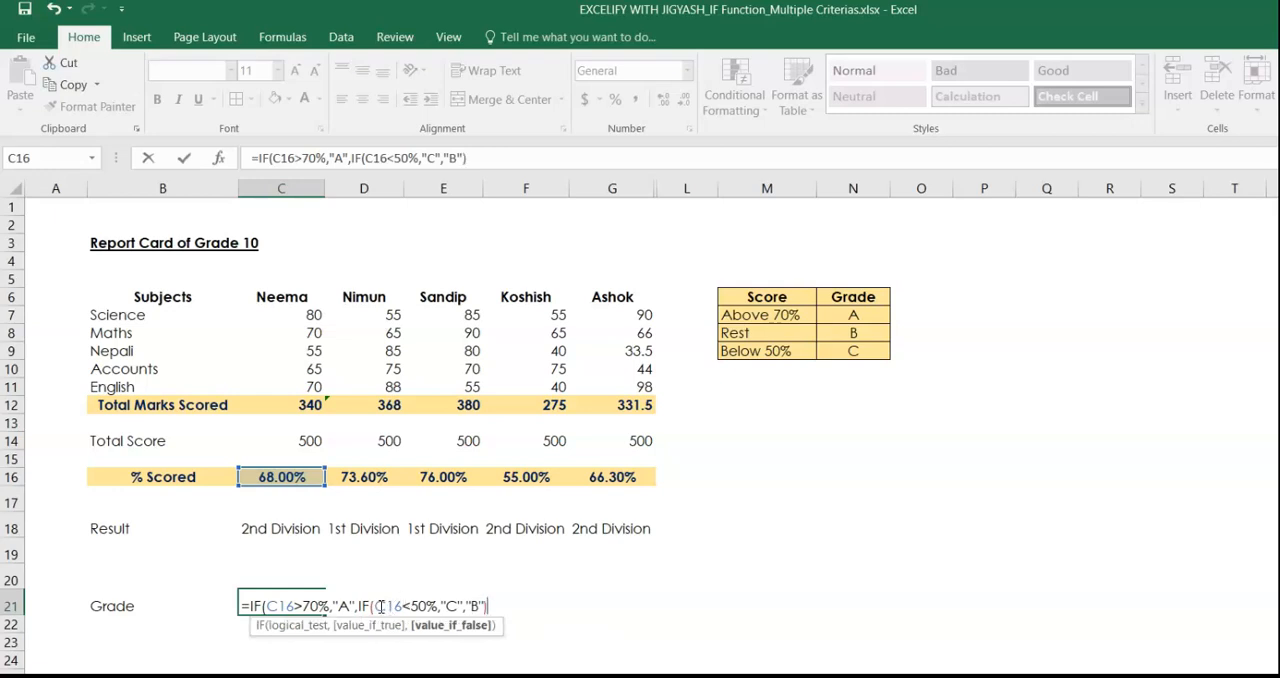
click(371, 605)
click(492, 607)
key(Return)
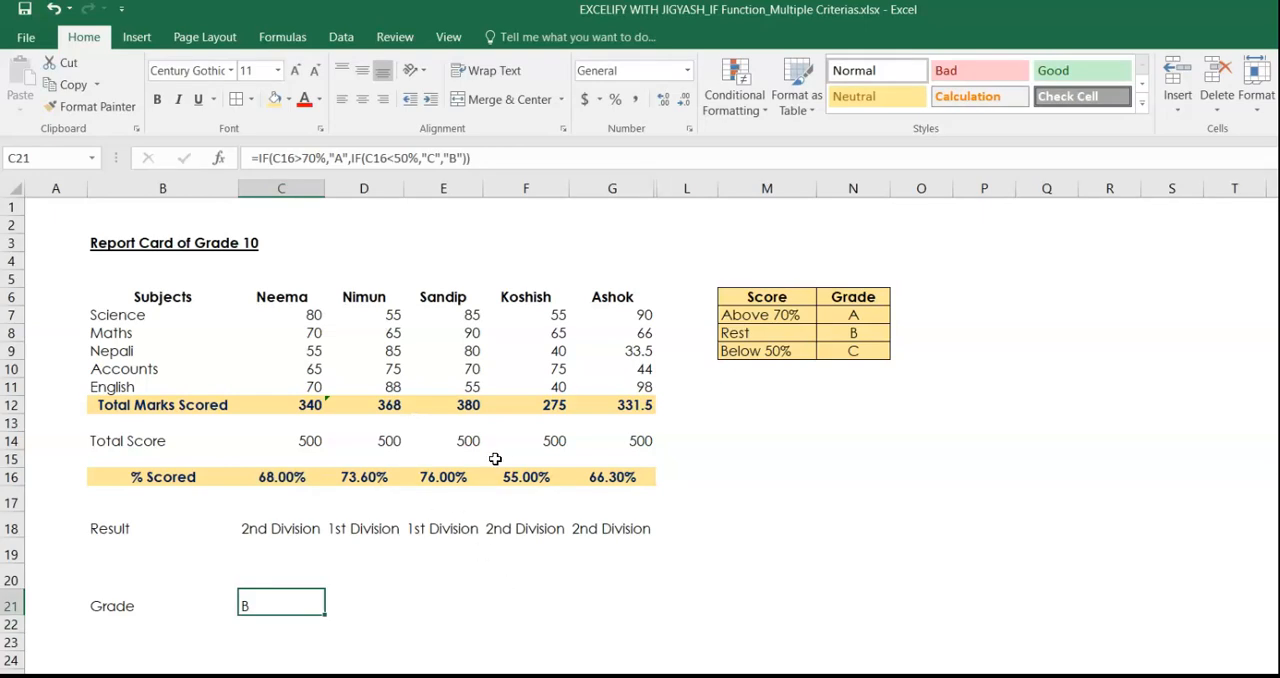
Copy the grade formula from C21 across to D21:G21 for the remaining students.
key(ctrl+c)
key(Right)
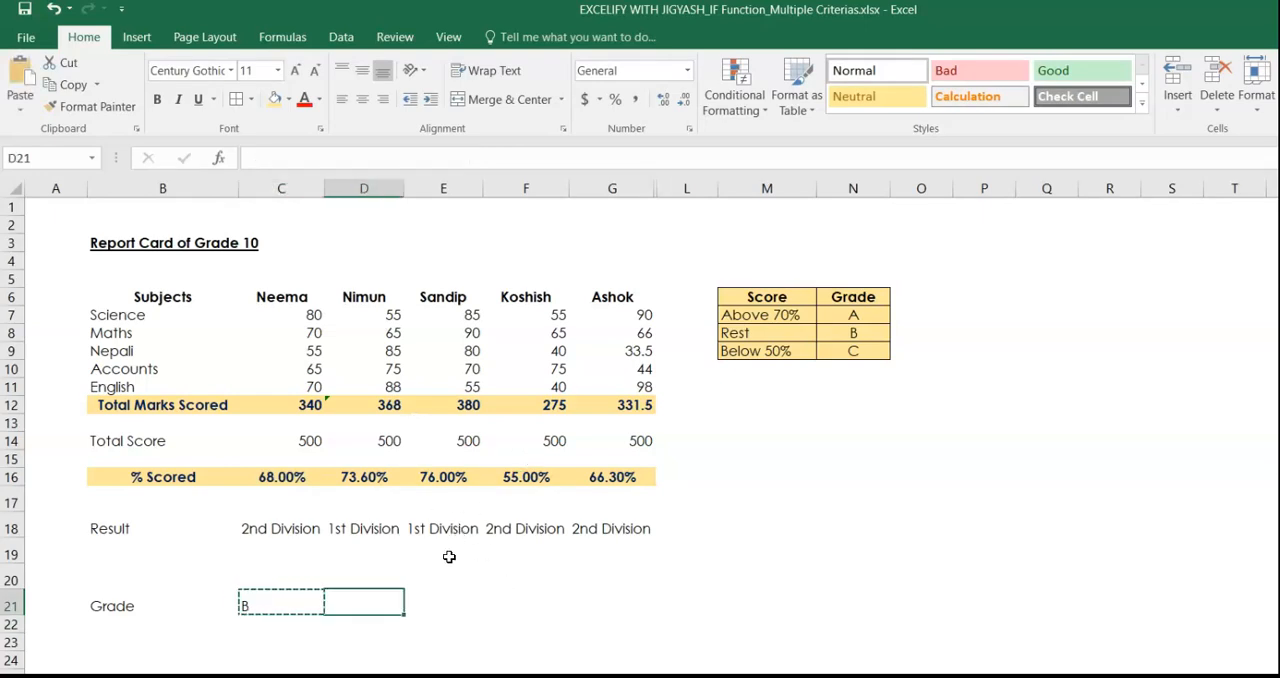
key(shift+Right)
key(shift+Right)
key(shift+Right)
key(ctrl+v)
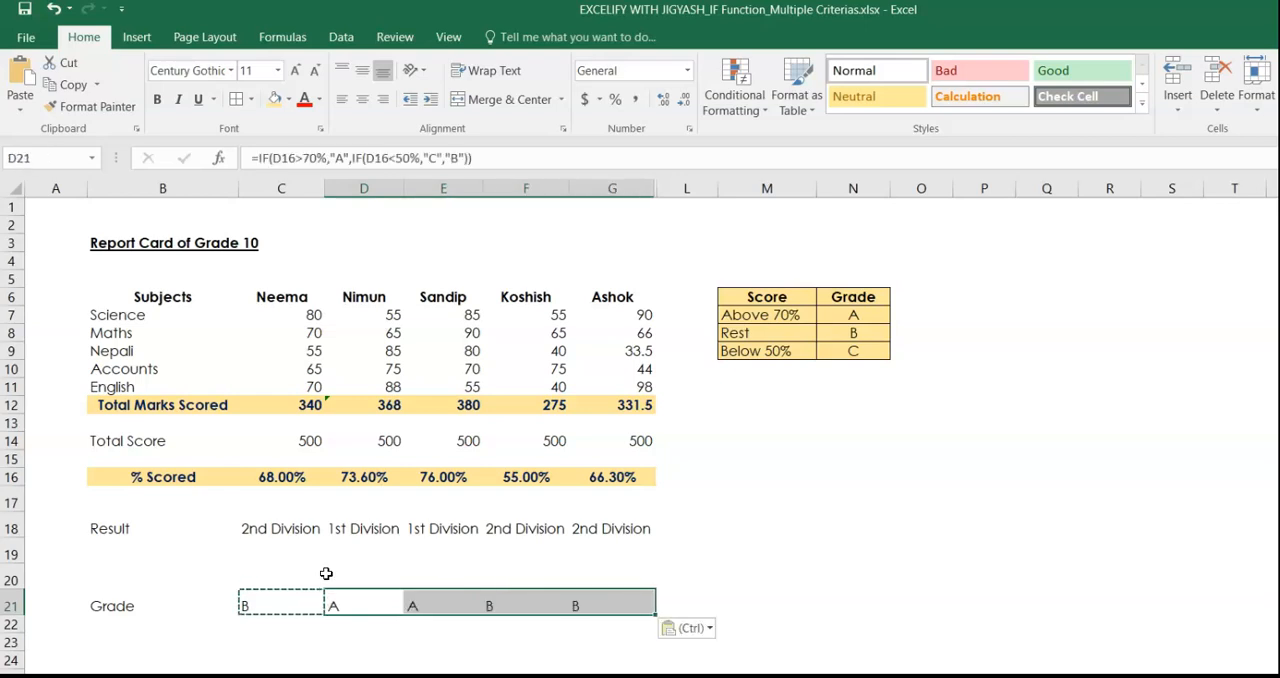
Centre the grades in C21:G21 horizontally and vertically.
drag(290, 600, 570, 594)
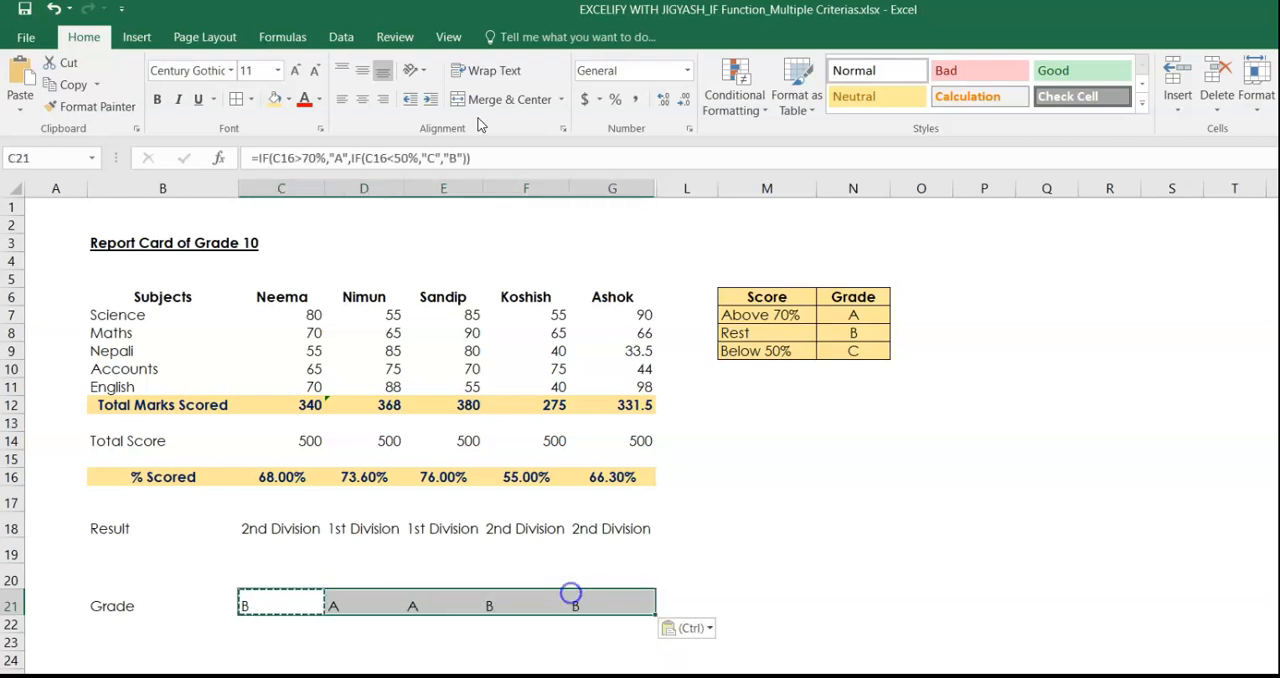
click(365, 100)
click(366, 73)
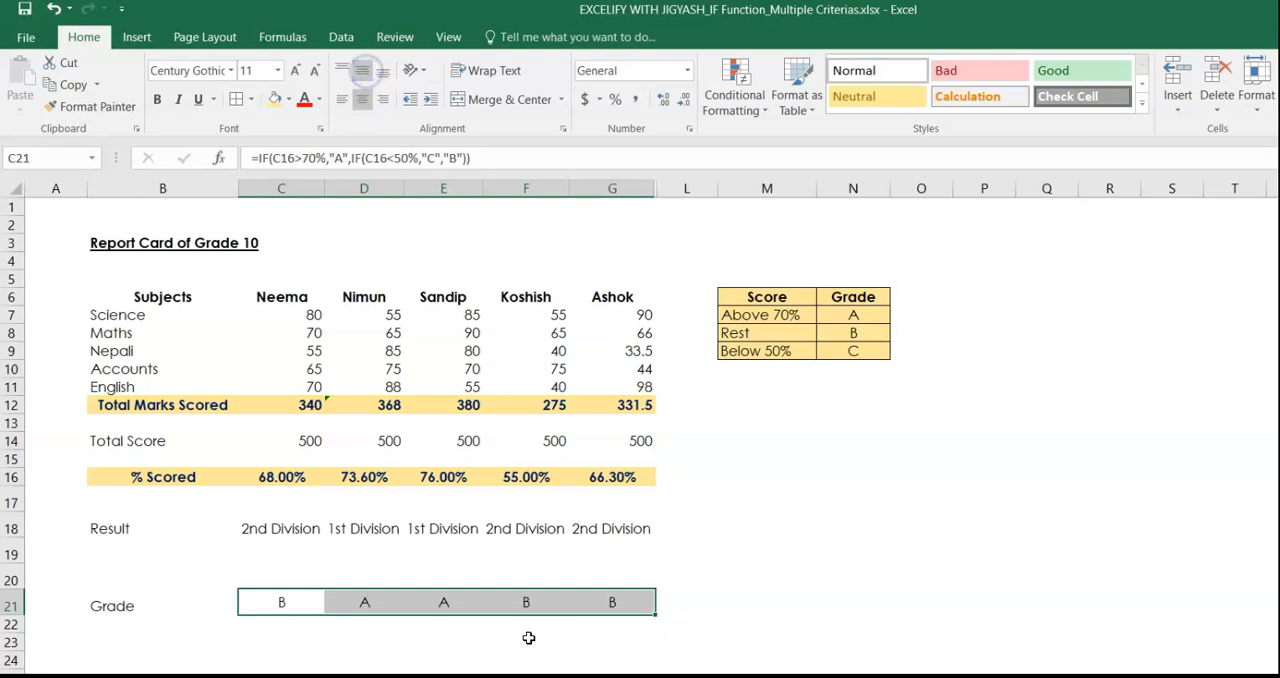
Compare the grades in row 21 with the % Scored values in row 16.
click(280, 603)
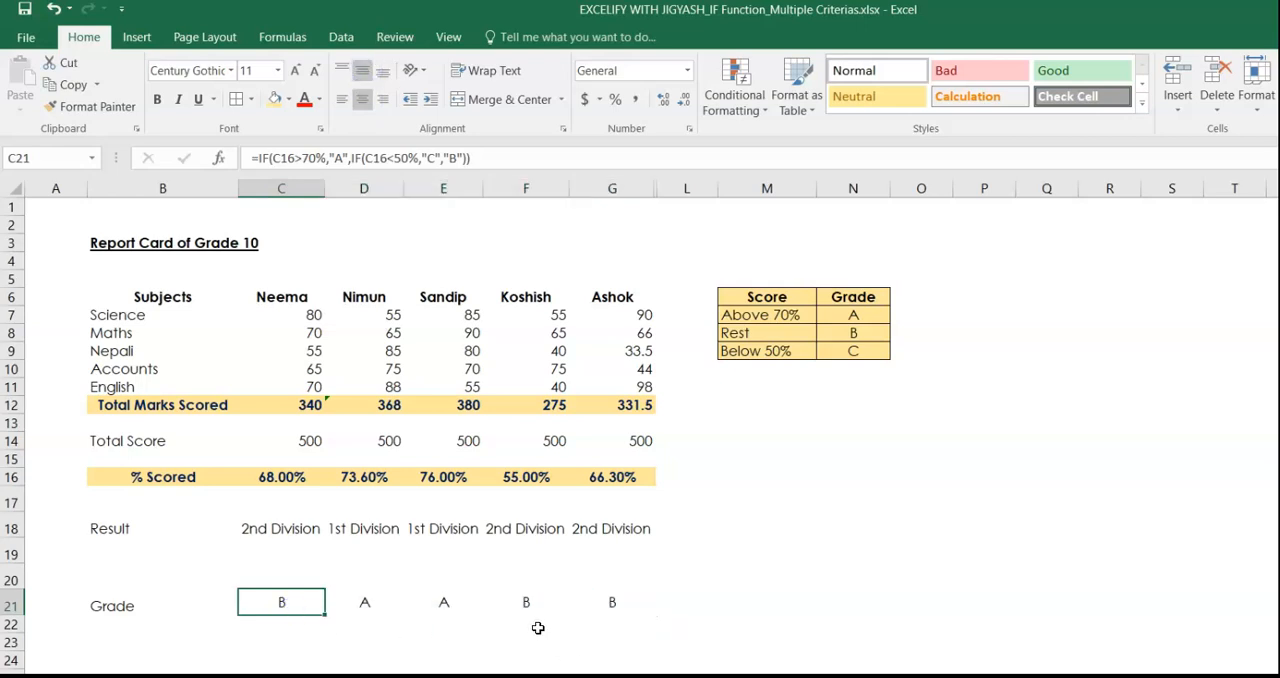
drag(525, 605, 589, 597)
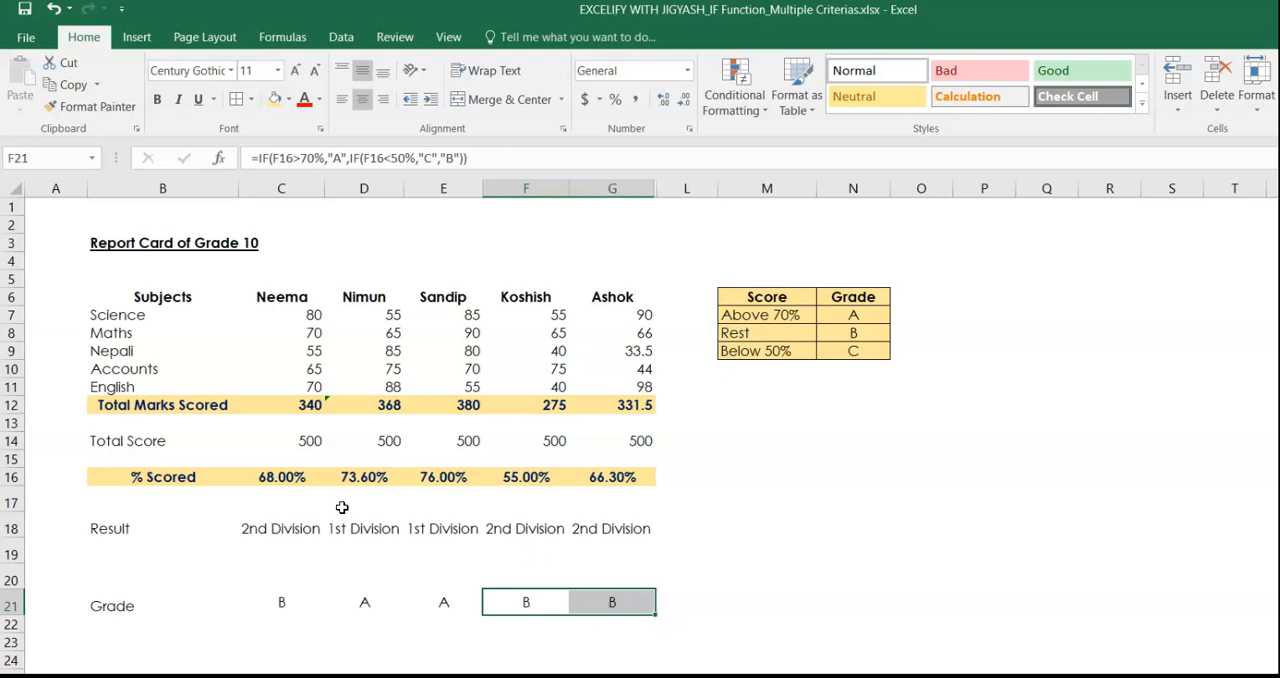
click(272, 479)
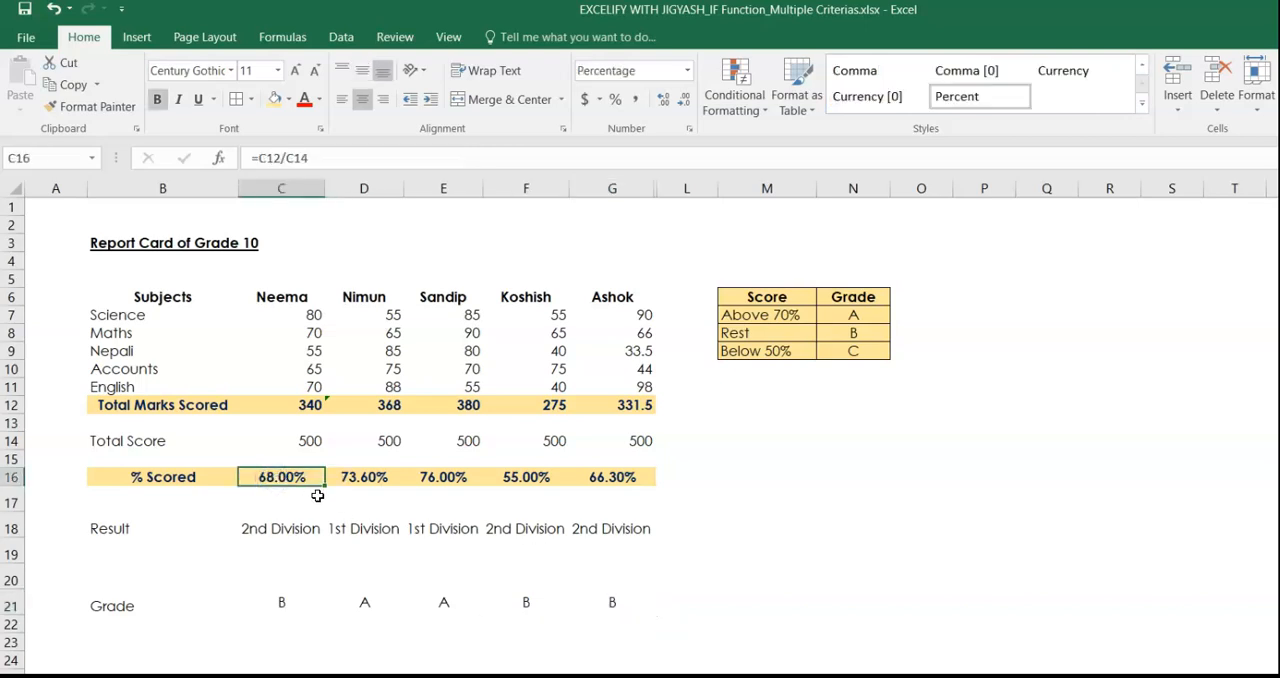
drag(523, 480, 590, 476)
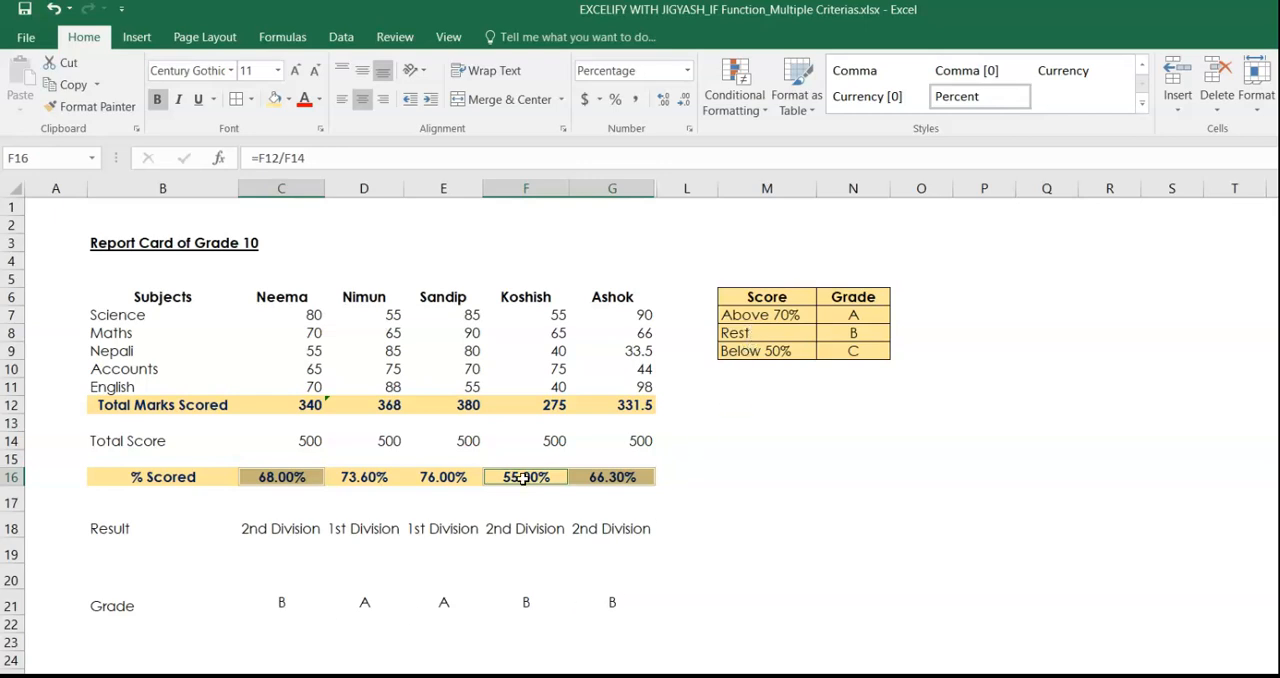
drag(371, 477, 433, 477)
drag(357, 603, 425, 602)
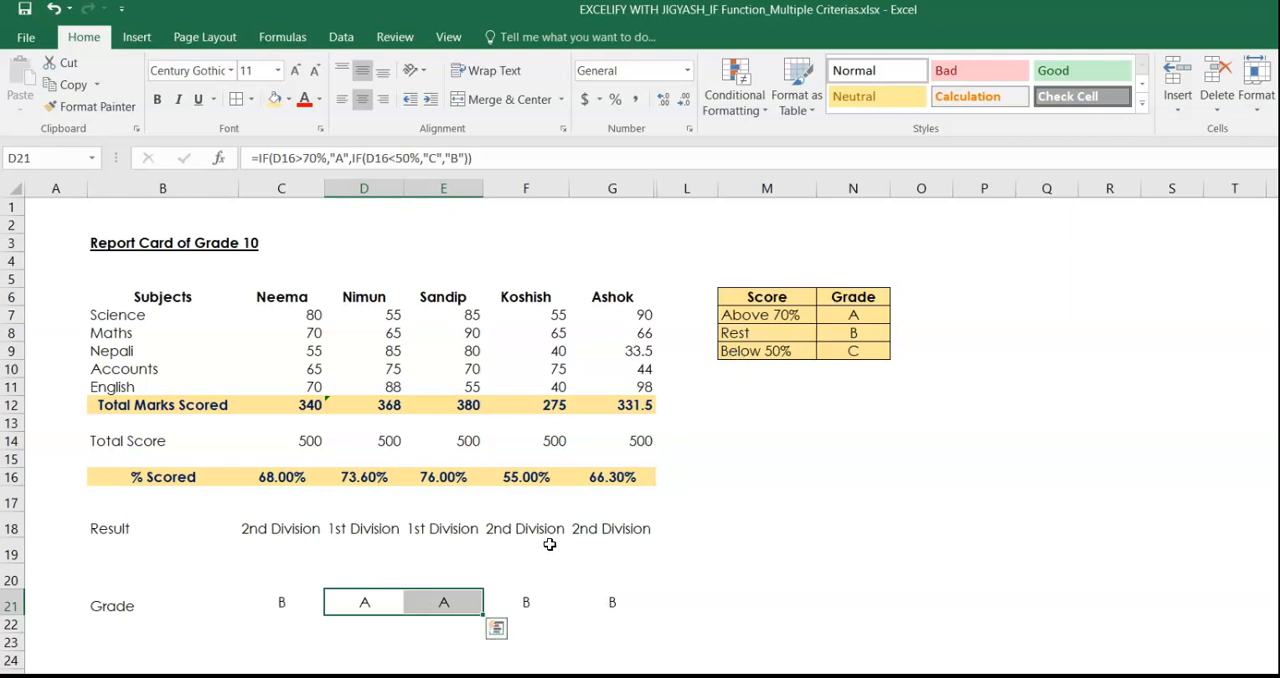
Test the grade formula by setting the % Scored in G16 to 45%, and undo the change.
click(598, 479)
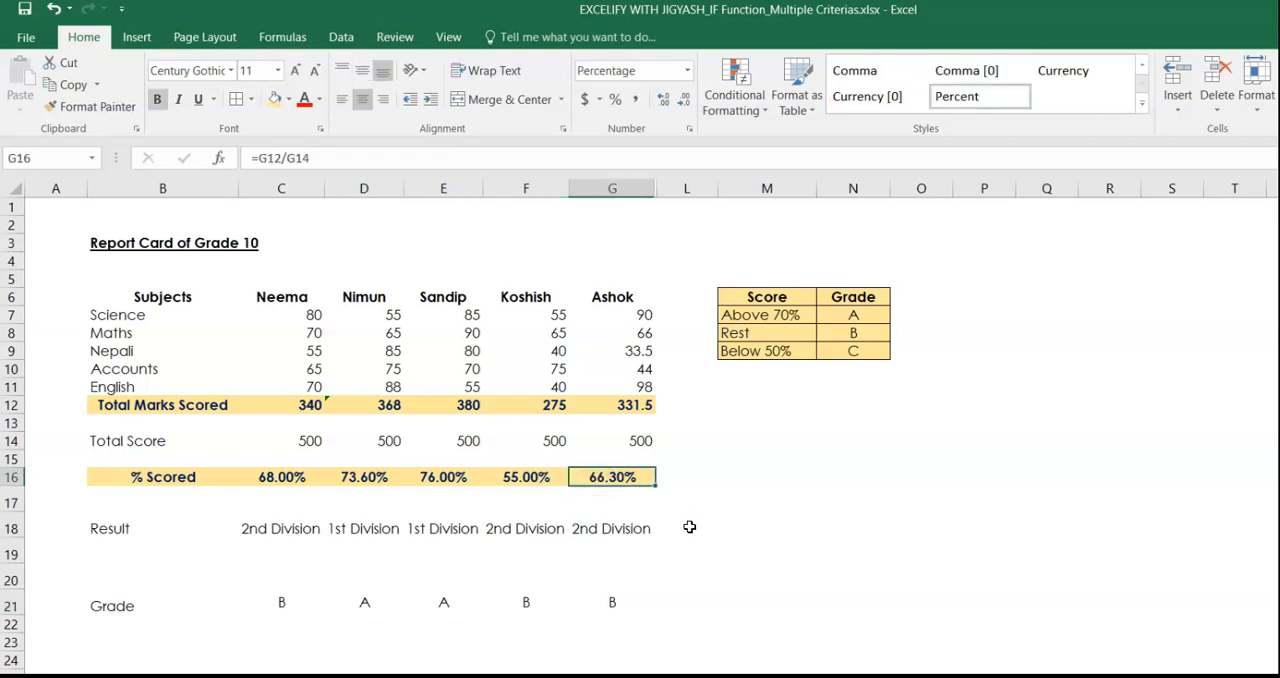
text(45%)
key(Return)
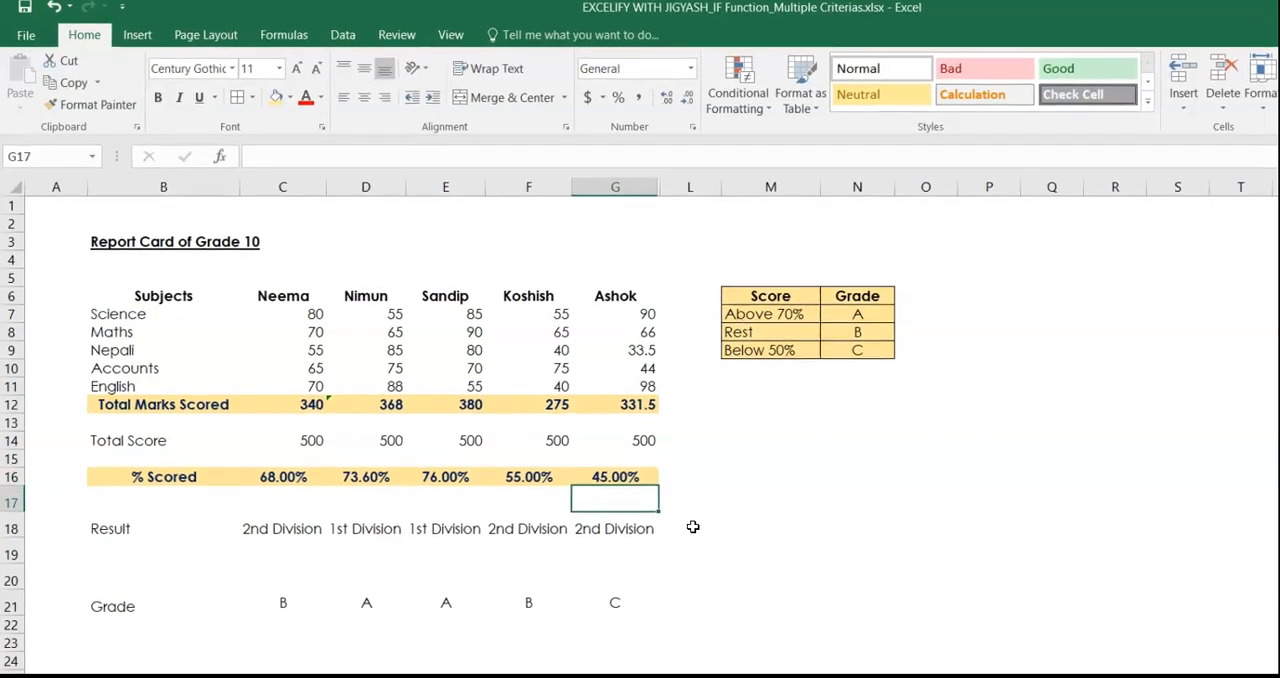
click(617, 601)
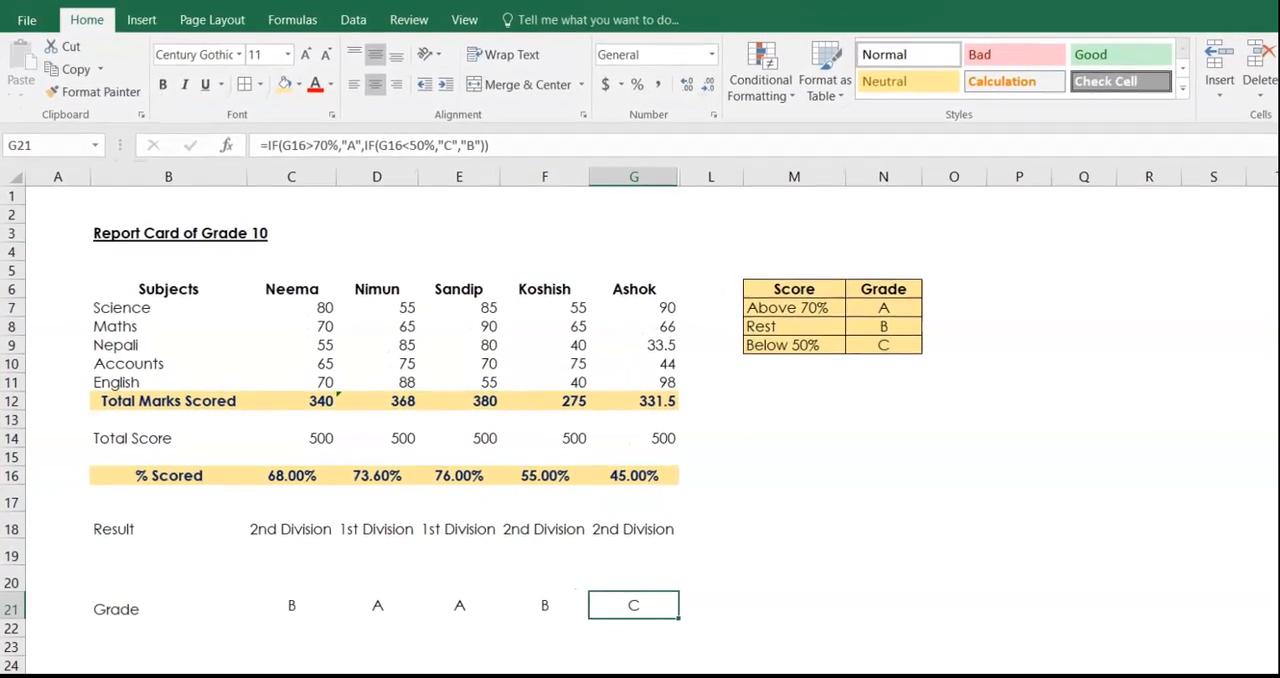
key(ctrl+z)
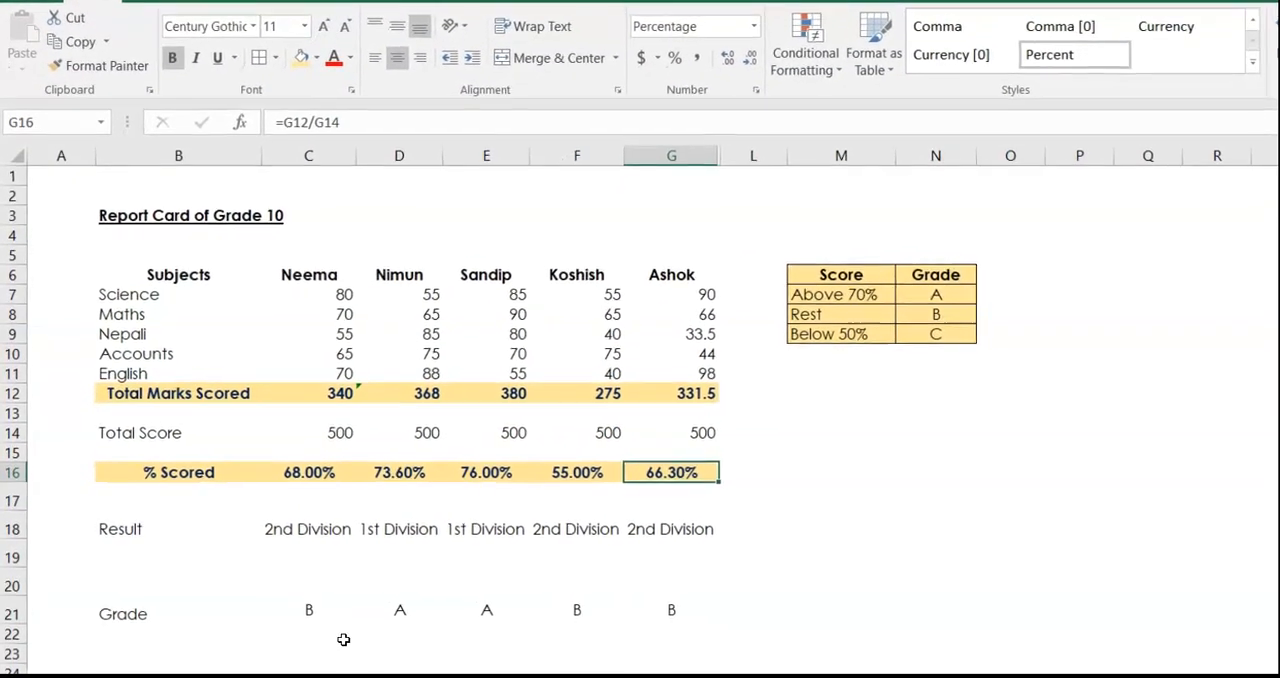
Examine the nested IF formula in C21, comparing its 70% and 50% conditions and its final "B" value.
click(312, 610)
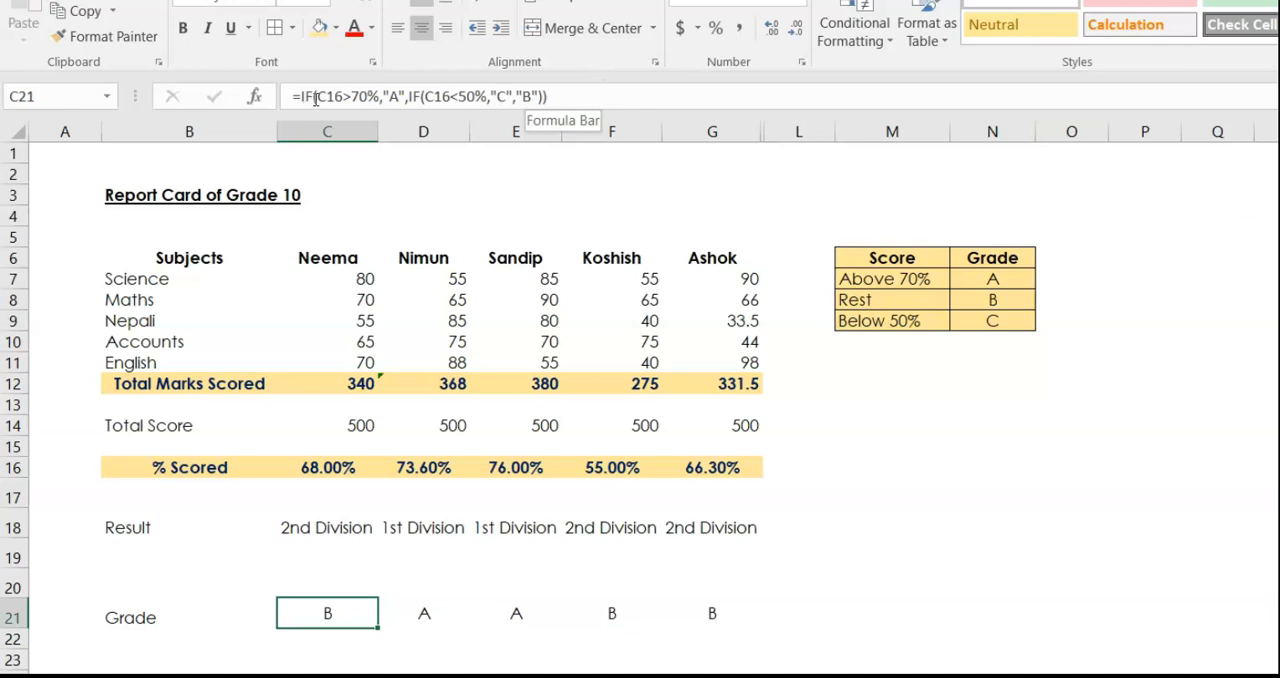
drag(315, 97, 398, 92)
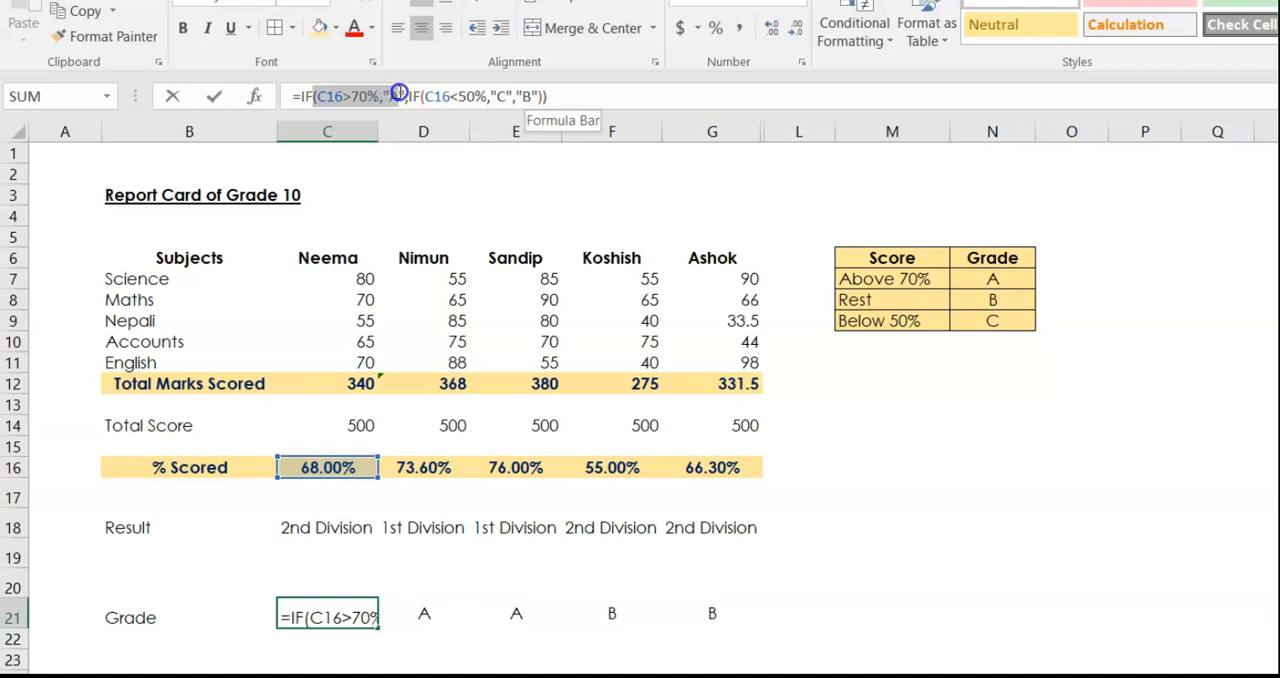
drag(405, 94, 320, 95)
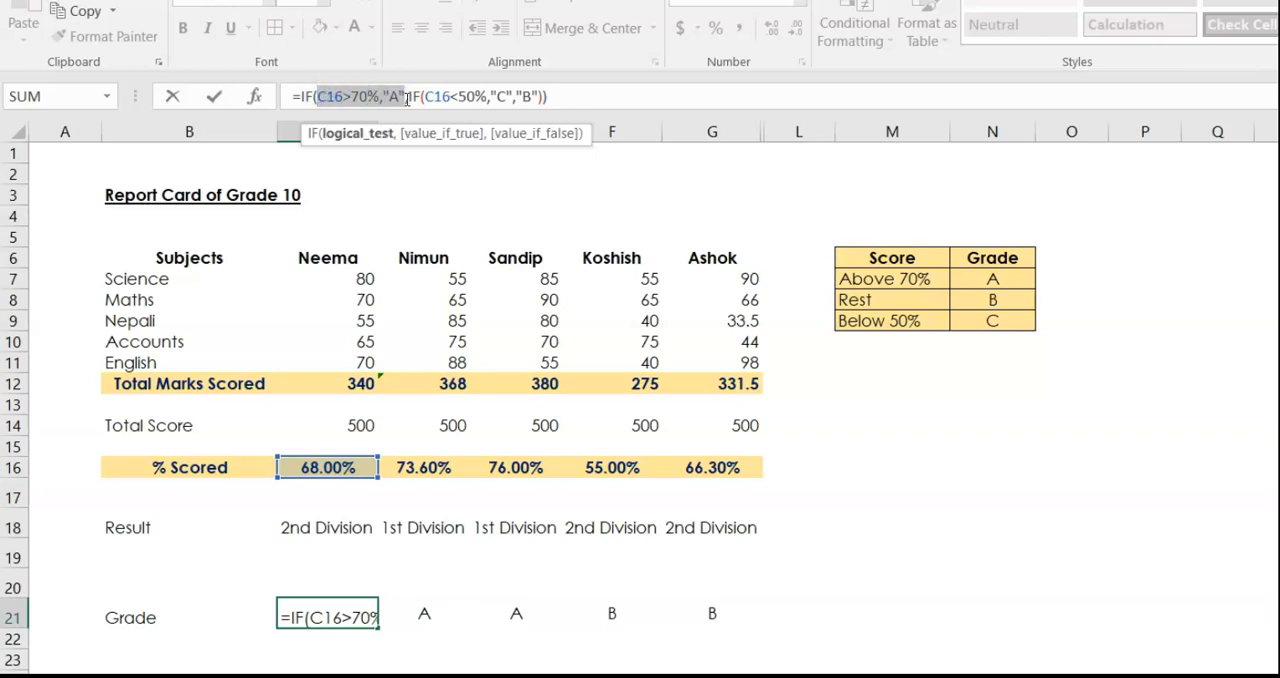
drag(409, 98, 489, 92)
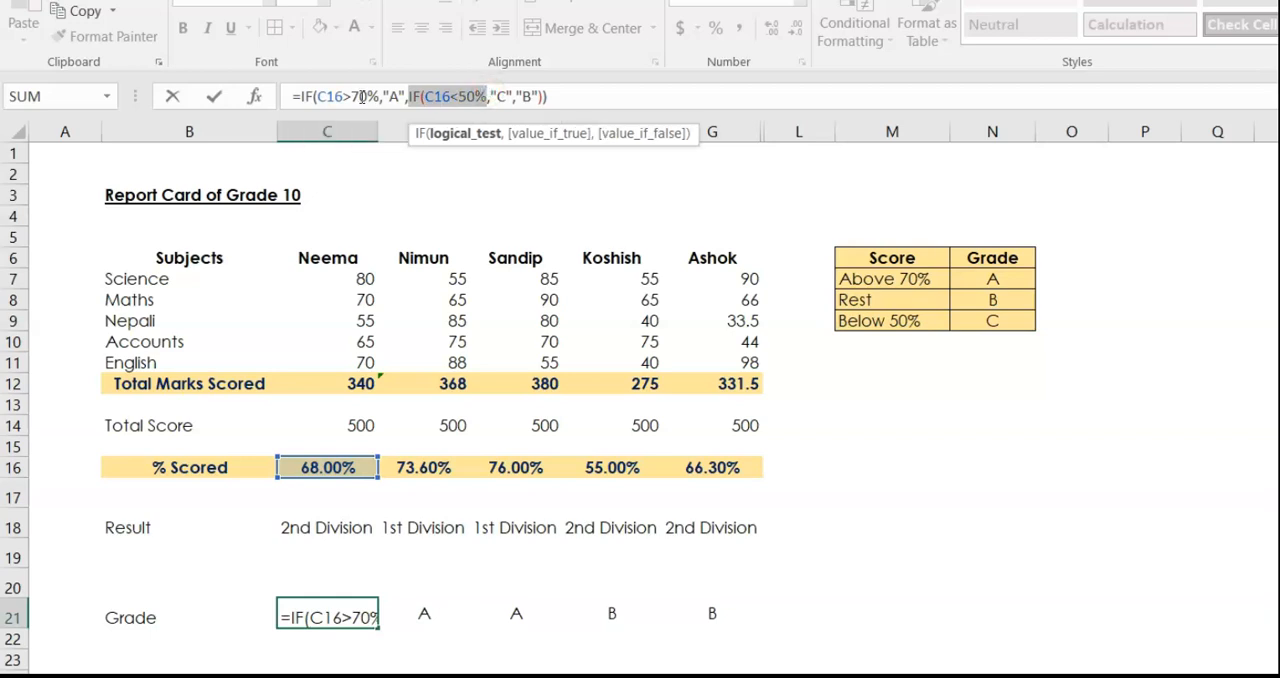
drag(455, 97, 481, 92)
drag(343, 96, 357, 96)
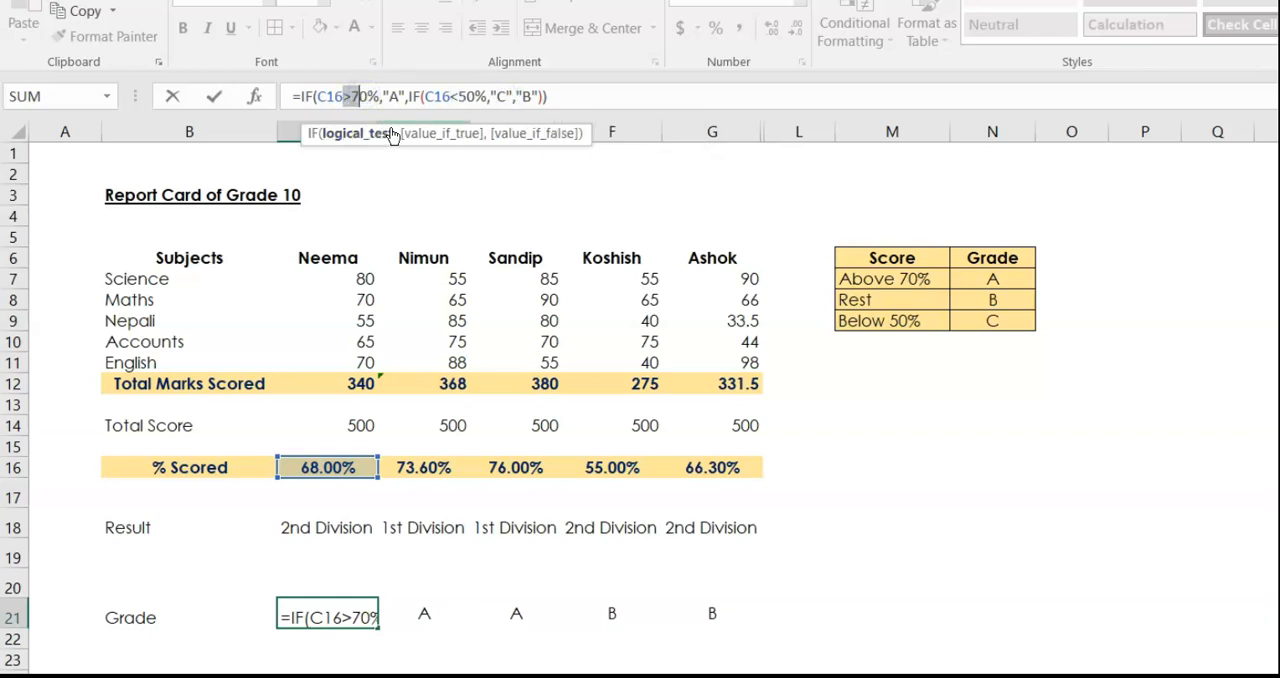
drag(521, 92, 540, 92)
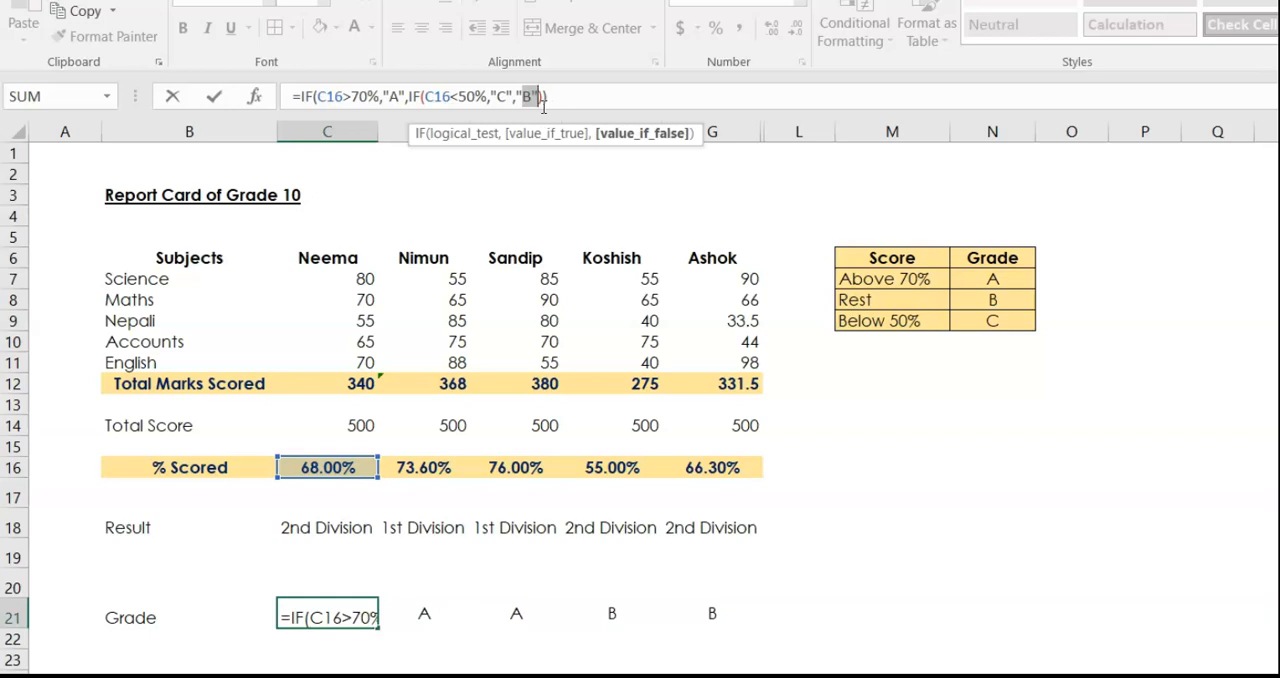
click(558, 98)
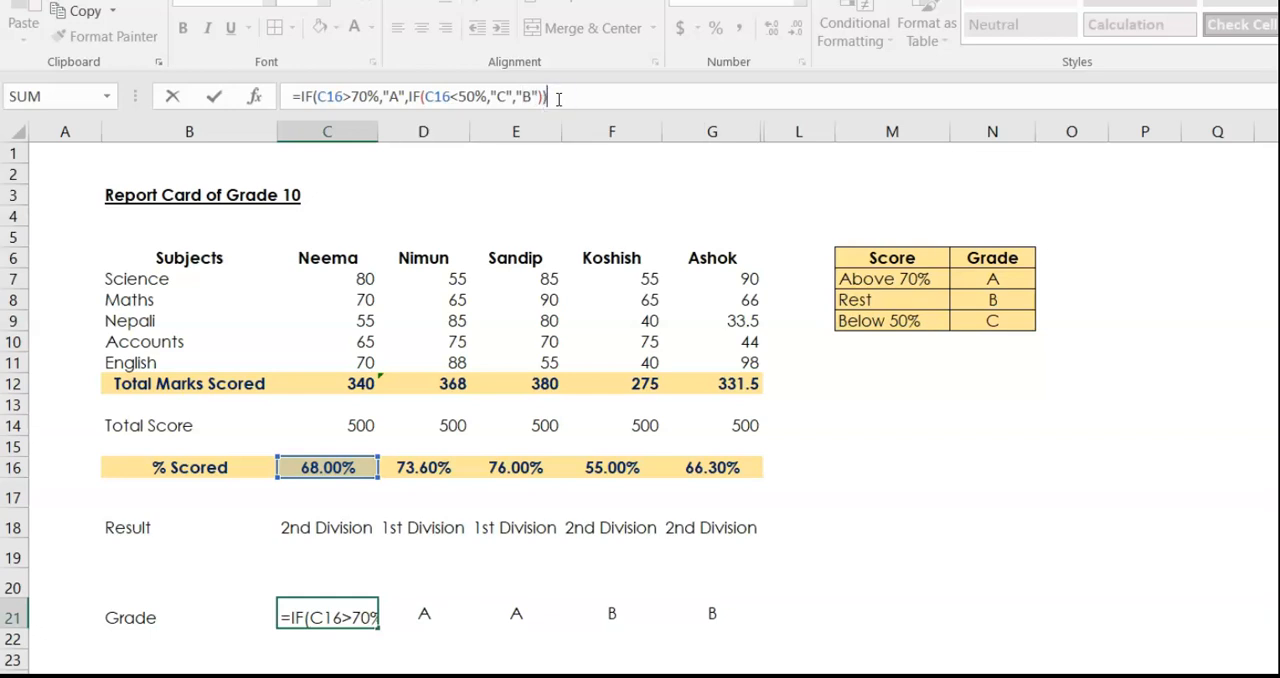
key(Return)
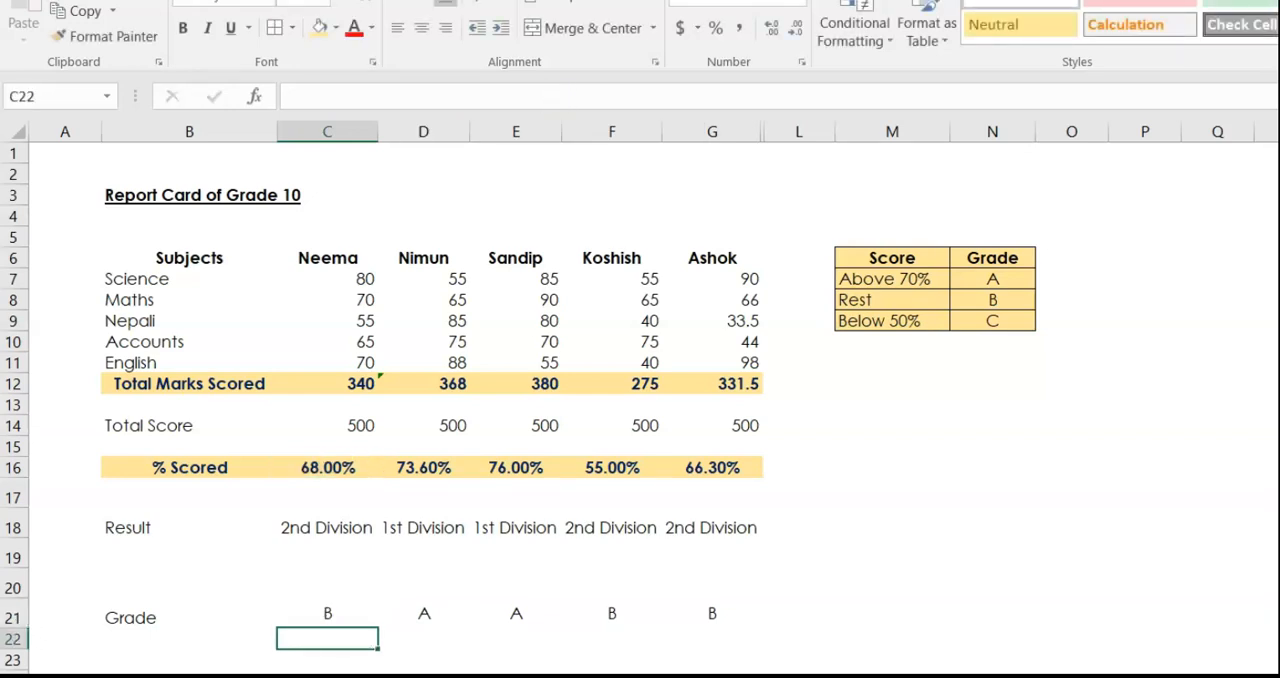
Display the worksheet's formulas instead of their results and auto-fit column C to its contents.
click(335, 530)
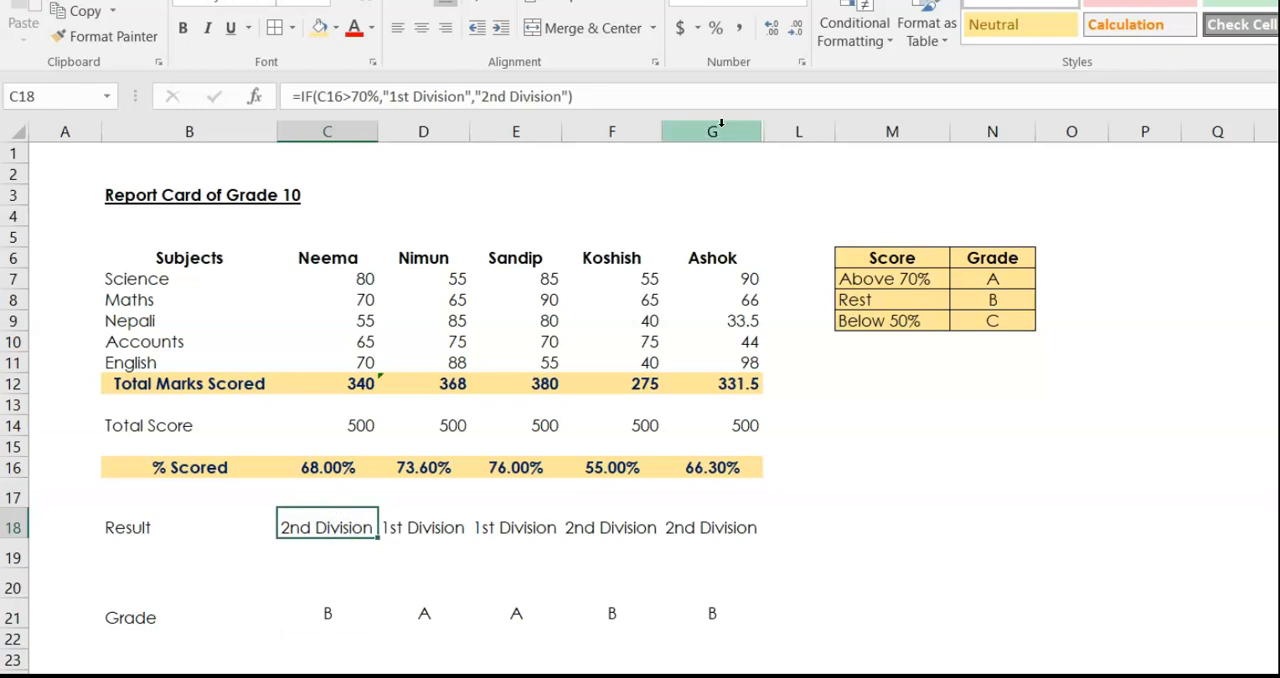
click(322, 1)
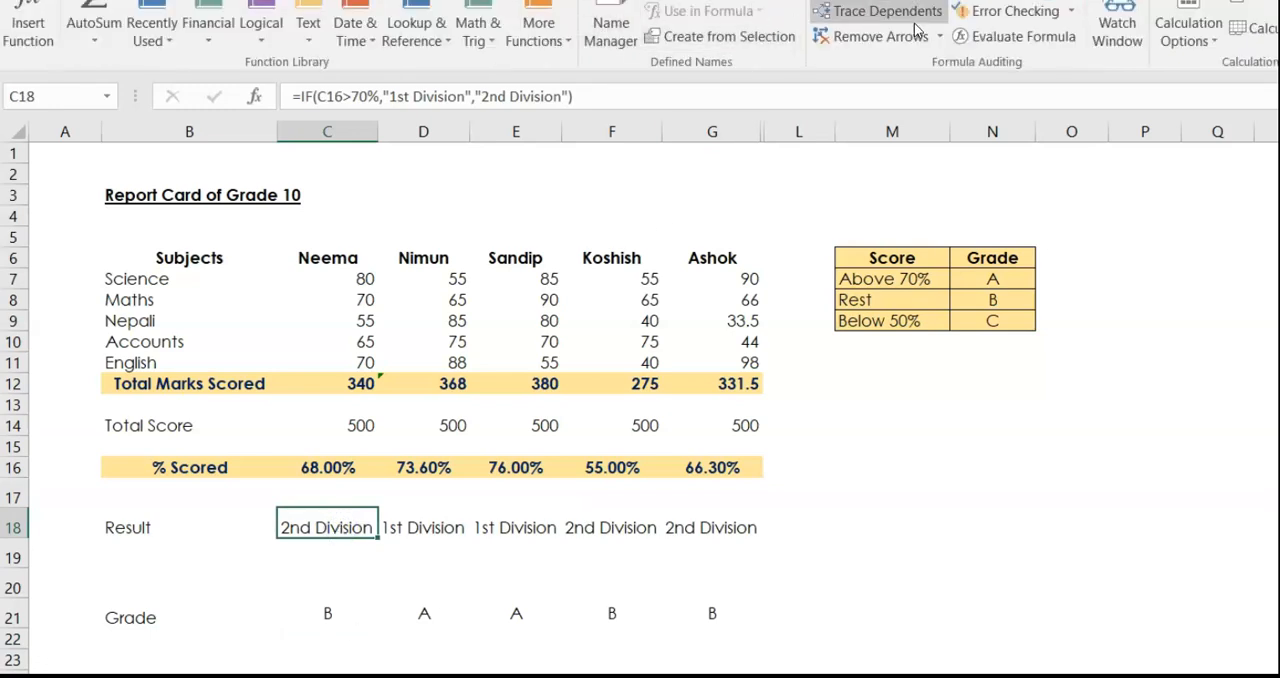
click(1008, 1)
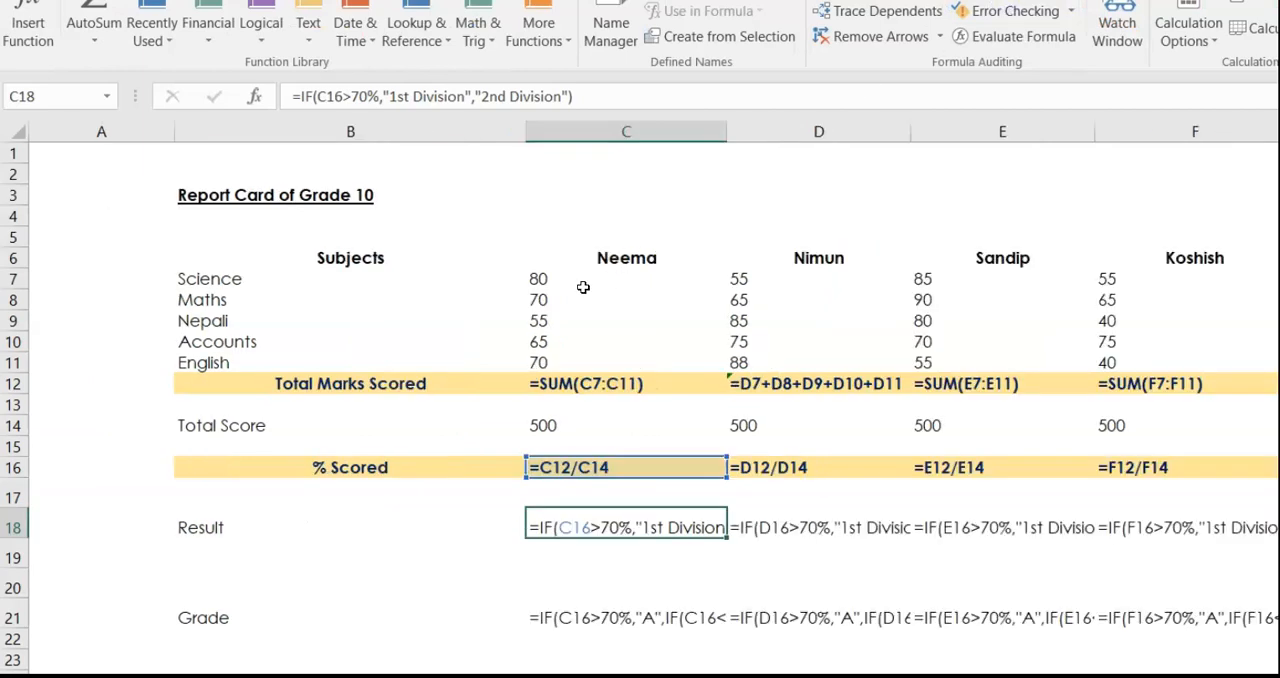
double_click(727, 131)
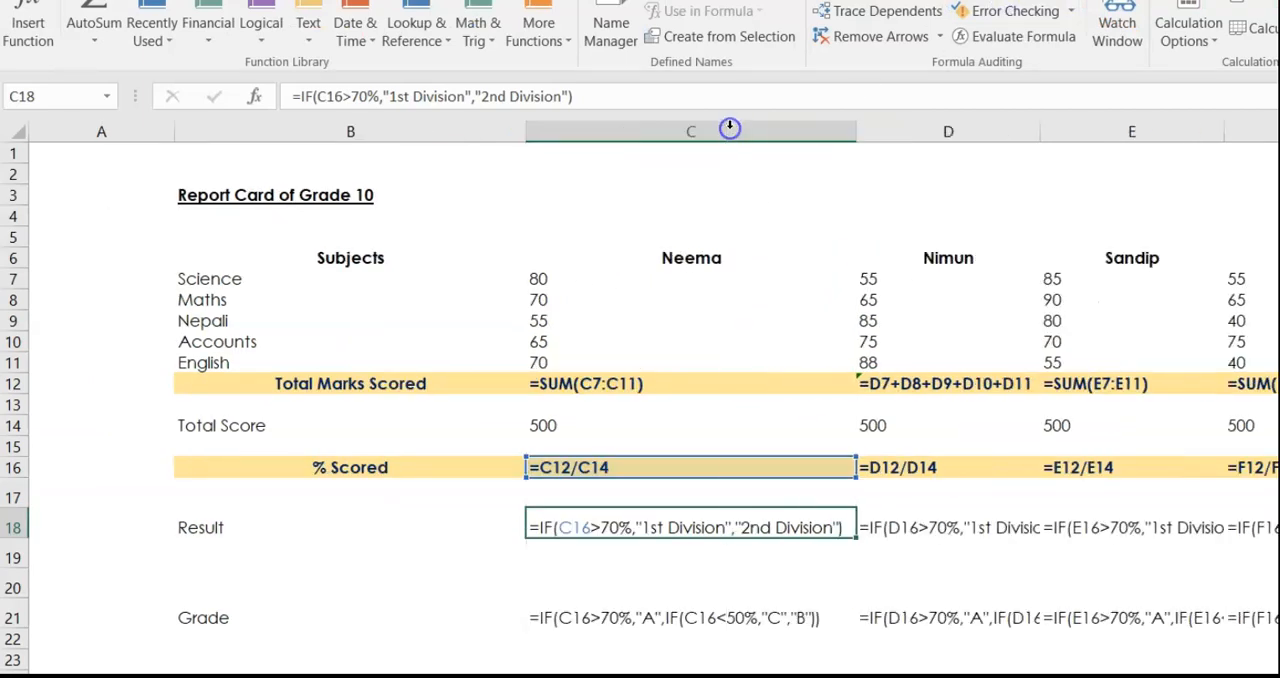
Apply a thick outside border around the first student's column, C6:C21.
drag(752, 255, 737, 609)
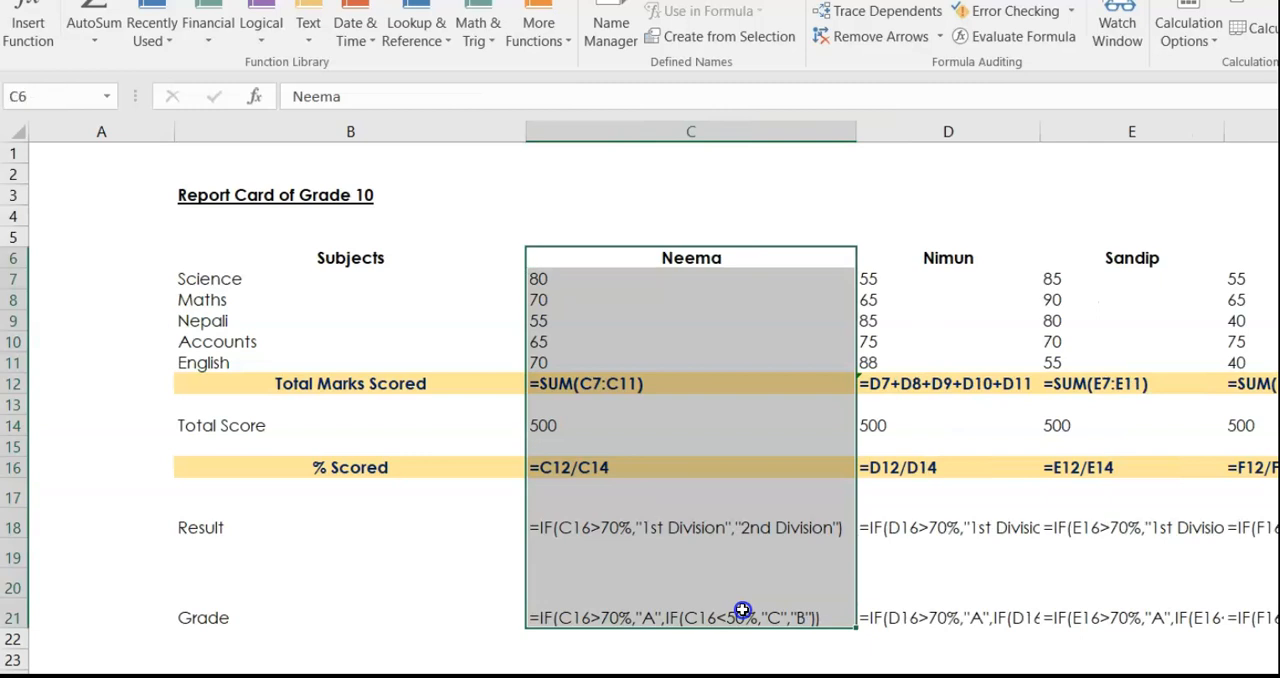
click(95, 1)
click(291, 28)
click(305, 272)
click(692, 677)
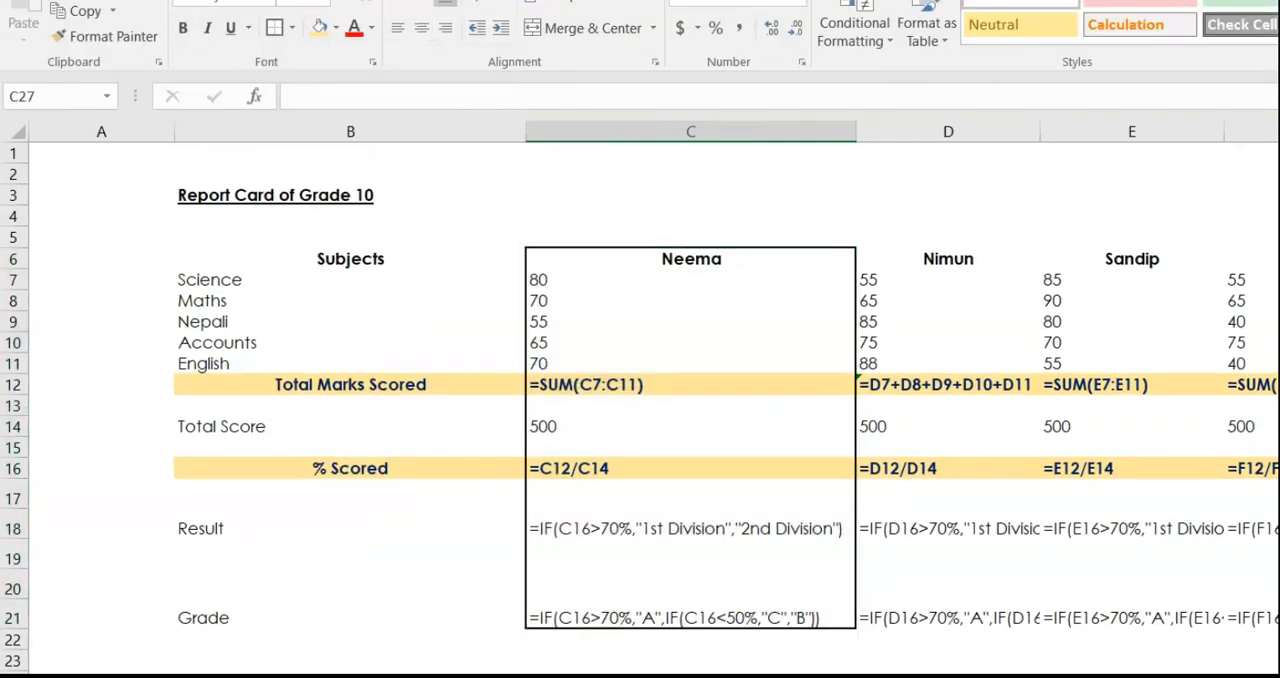
Examine the true and false values of the simple IF formula in C18, leaving the formula unedited.
double_click(571, 529)
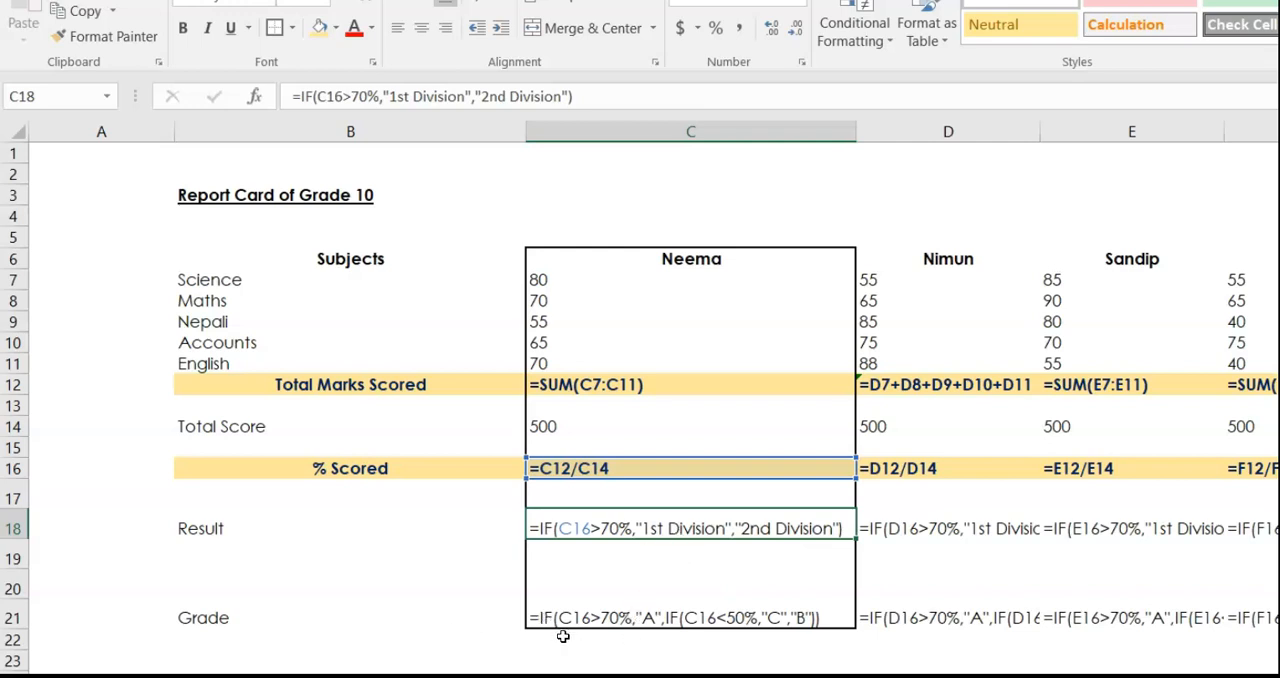
scroll(563, 636, down, 1)
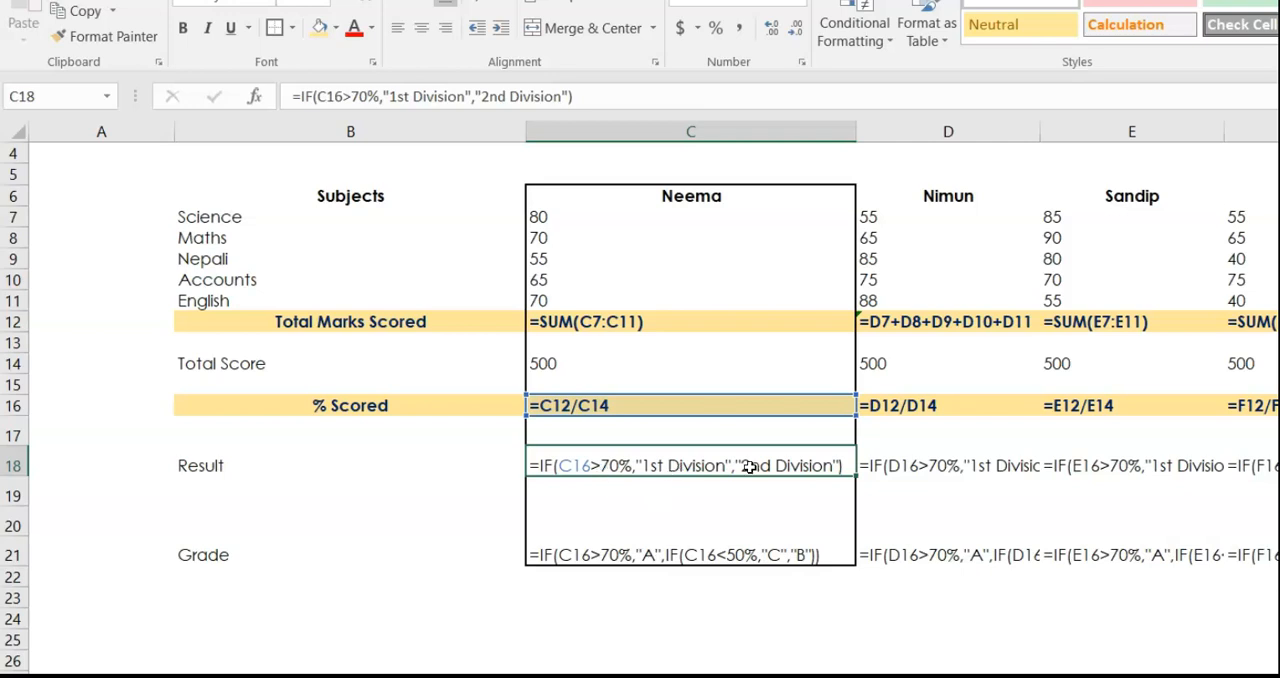
double_click(693, 467)
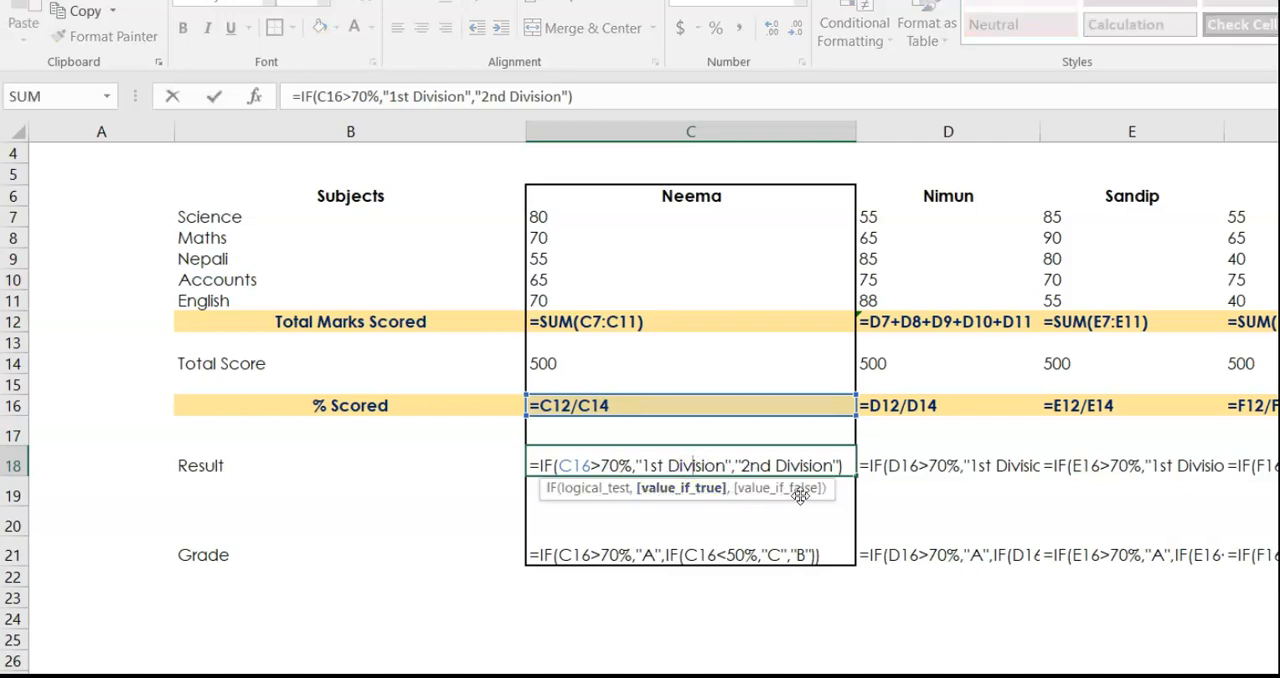
drag(647, 464, 805, 463)
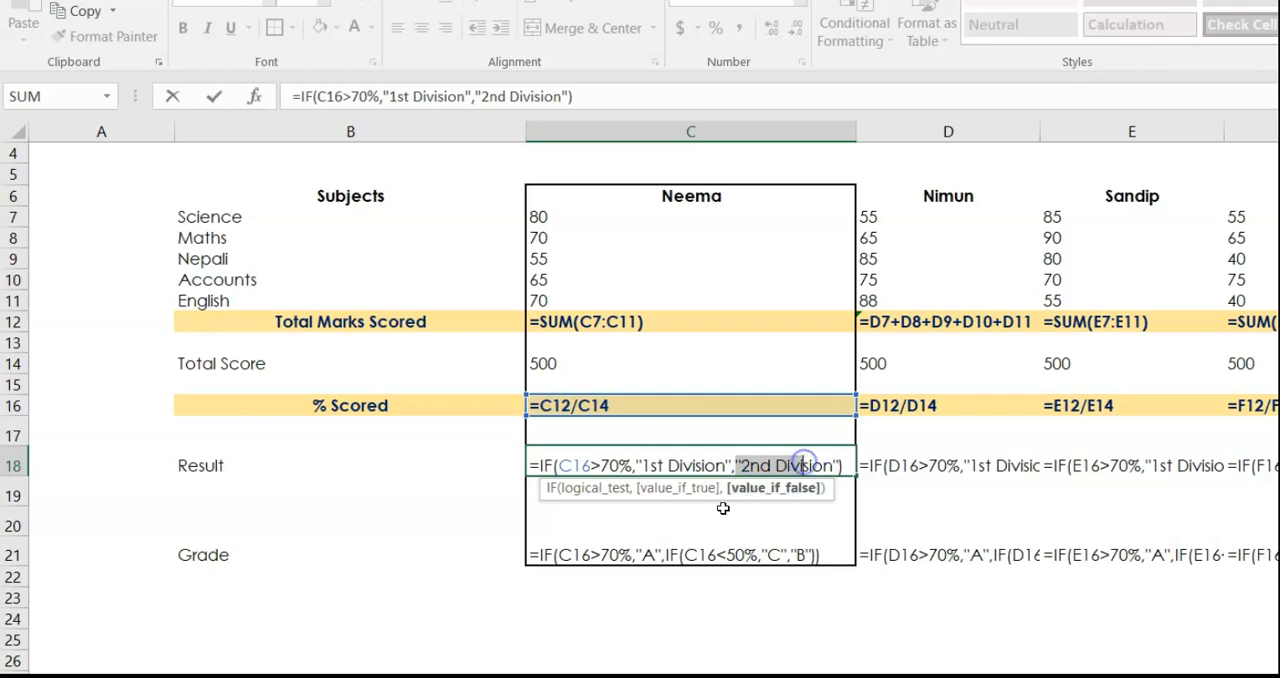
click(640, 555)
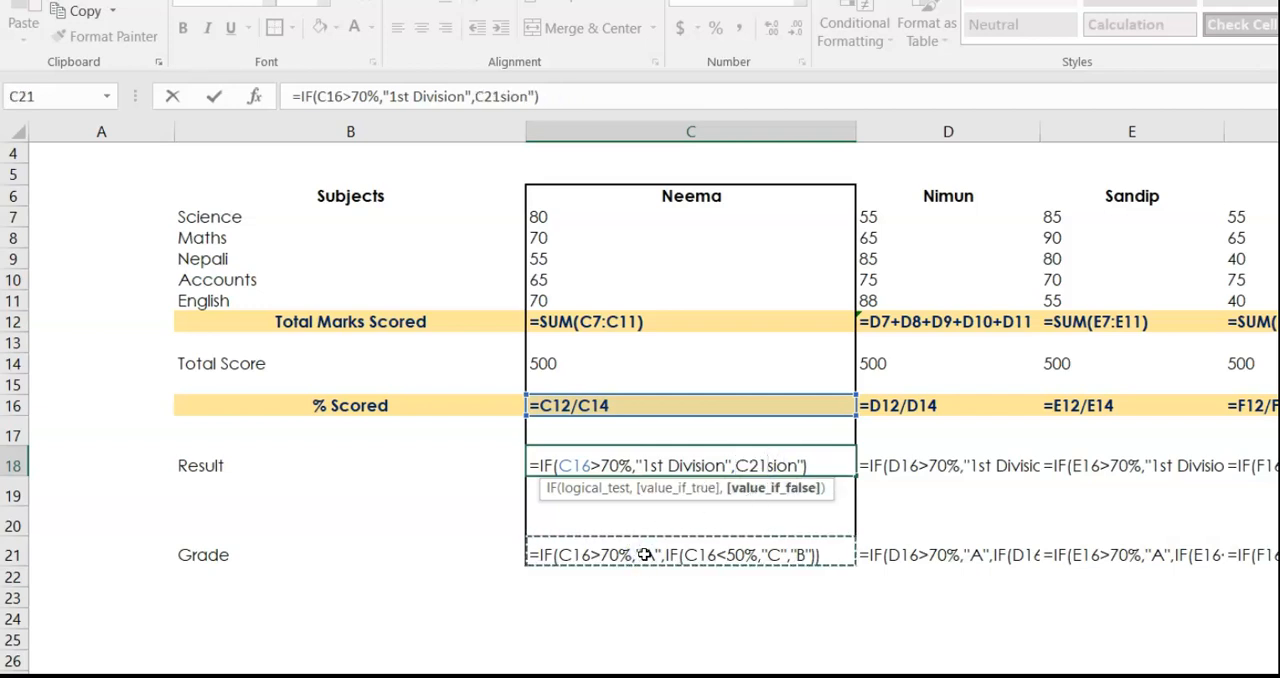
key(Escape)
Examine how C21's grade formula uses a second IF as the value_if_false argument of the first.
double_click(646, 553)
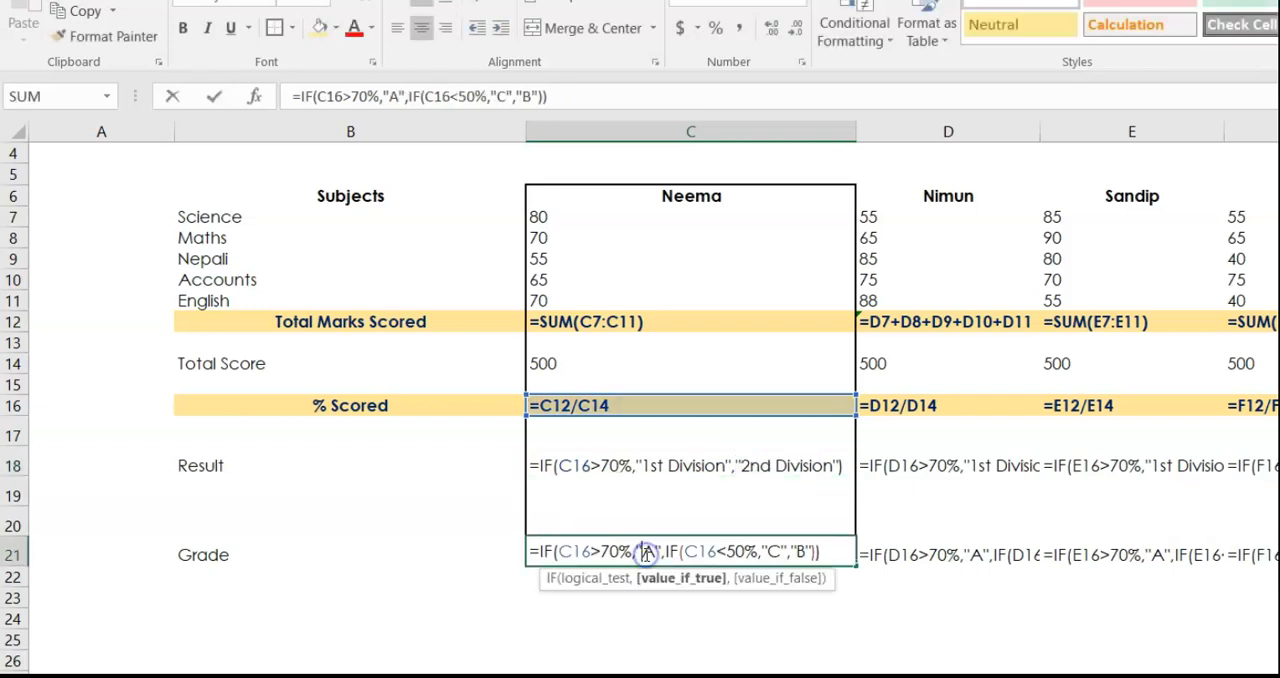
click(648, 553)
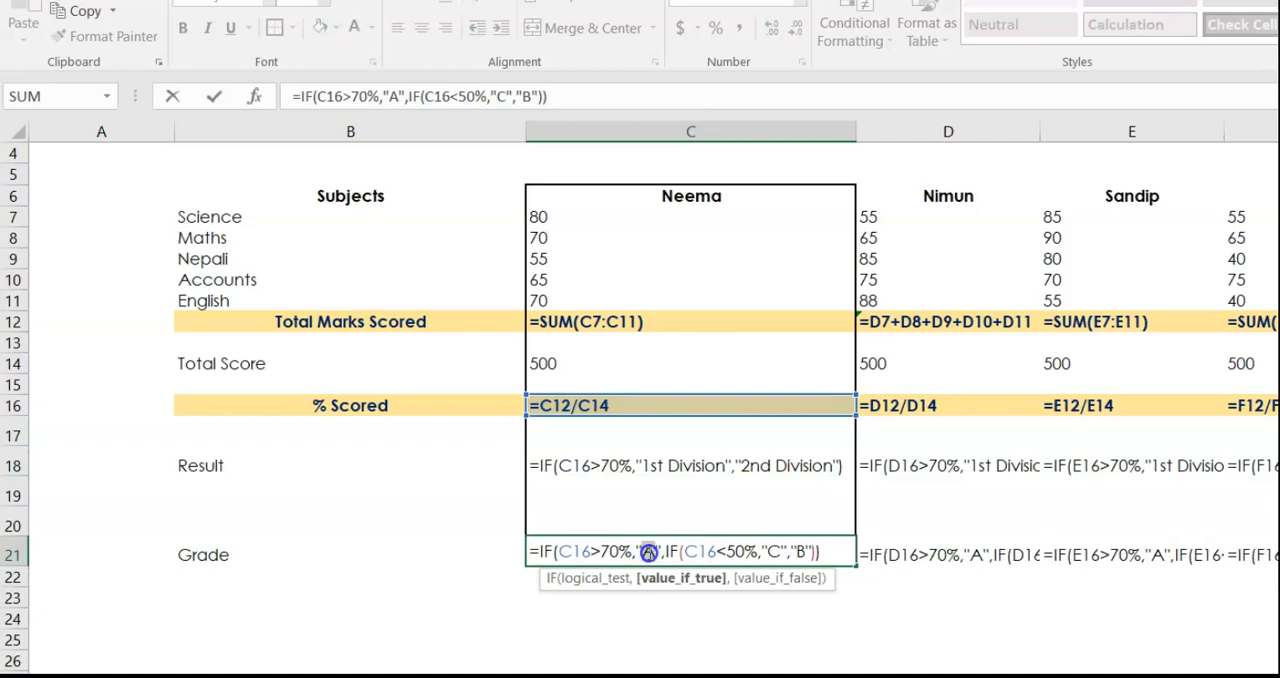
click(685, 553)
drag(685, 553, 750, 551)
drag(592, 552, 761, 555)
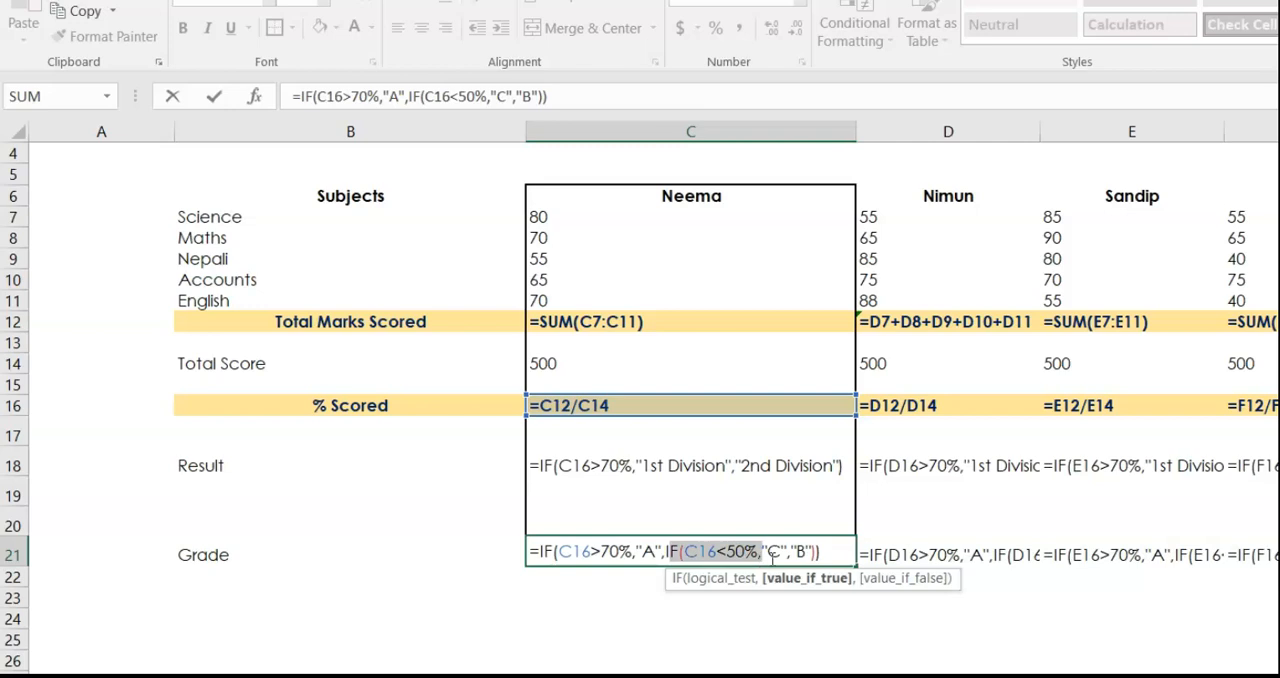
drag(666, 552, 817, 557)
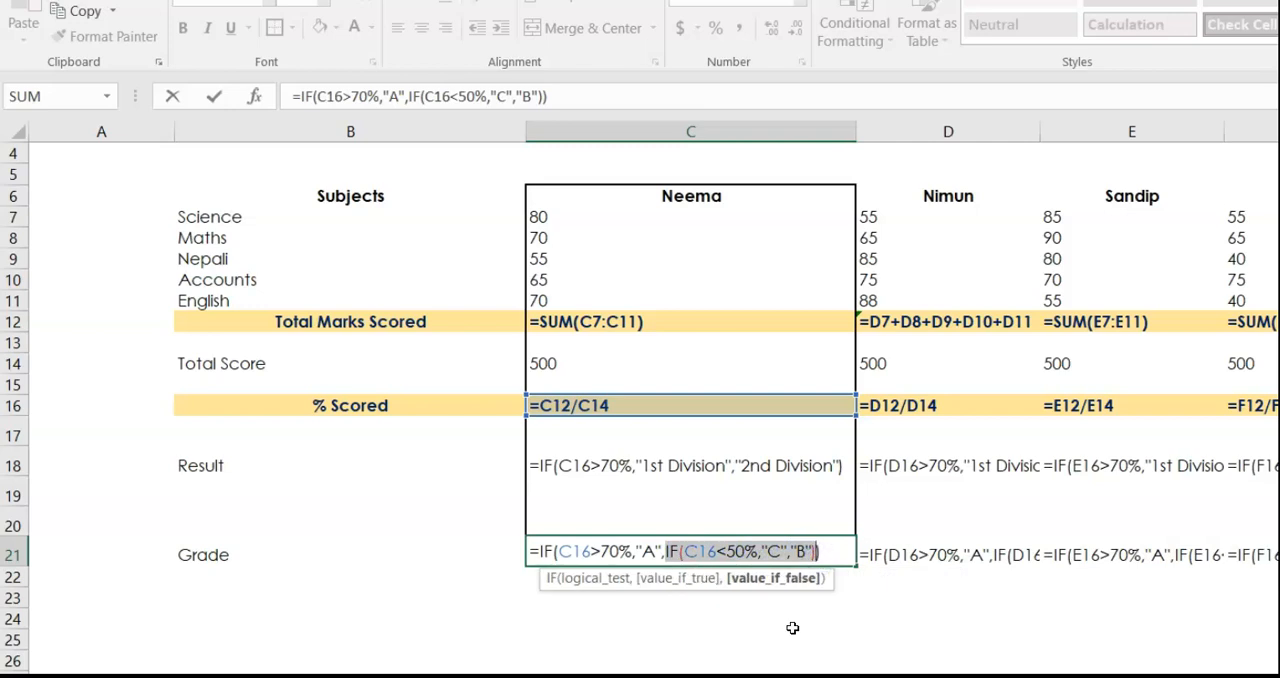